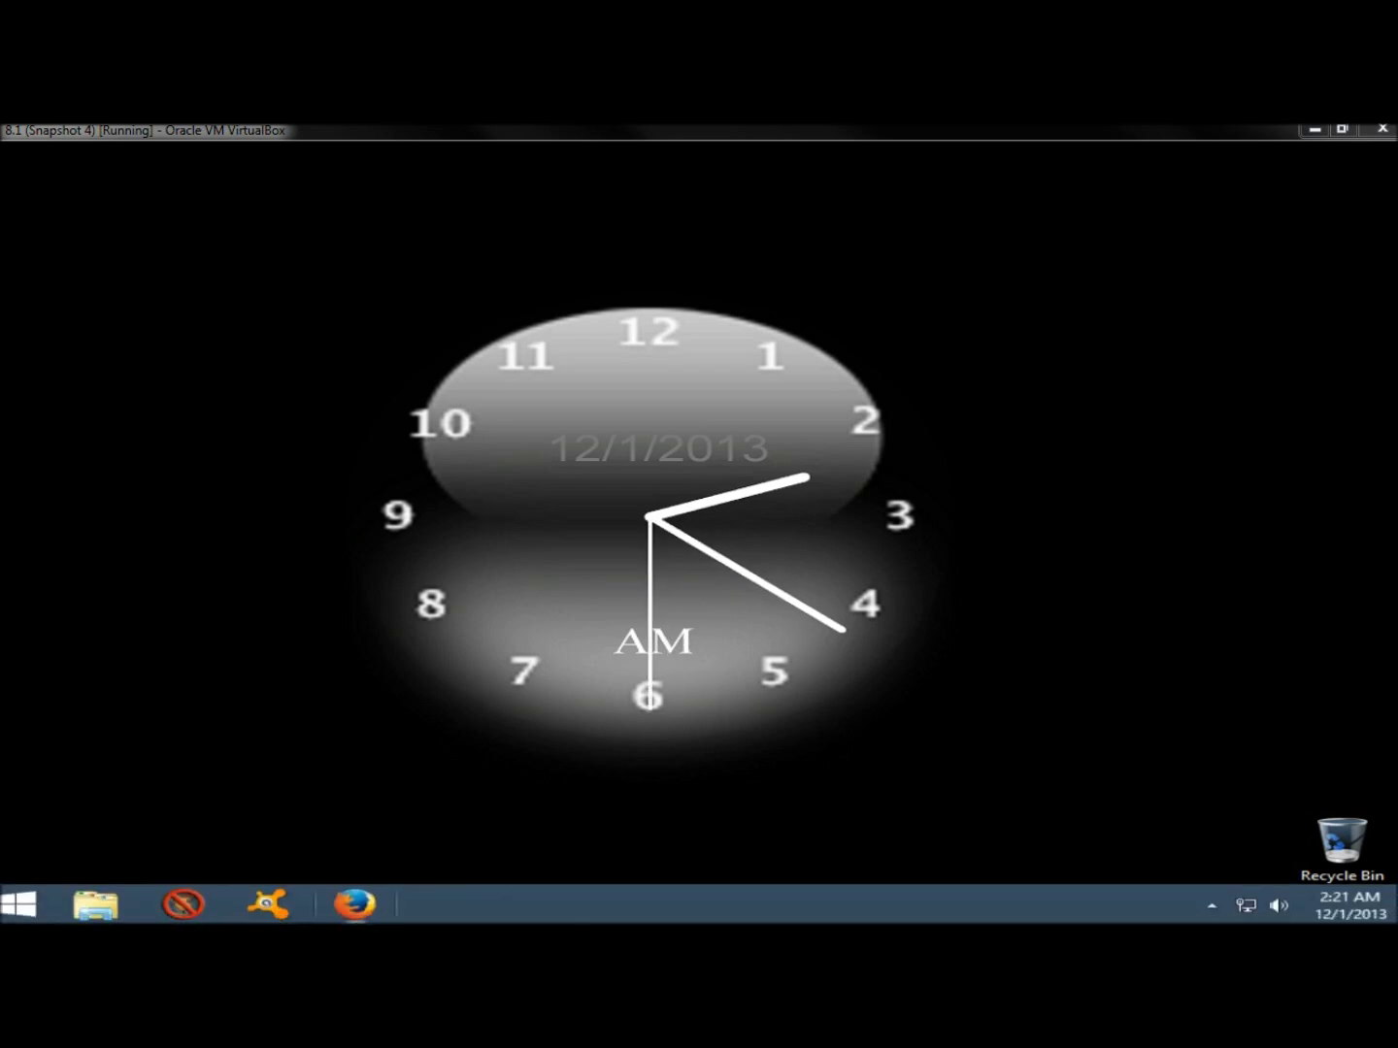
# Launch Firefox from the taskbar, showing the untrusted connection warning for google.com.
pyautogui.click(354, 904)
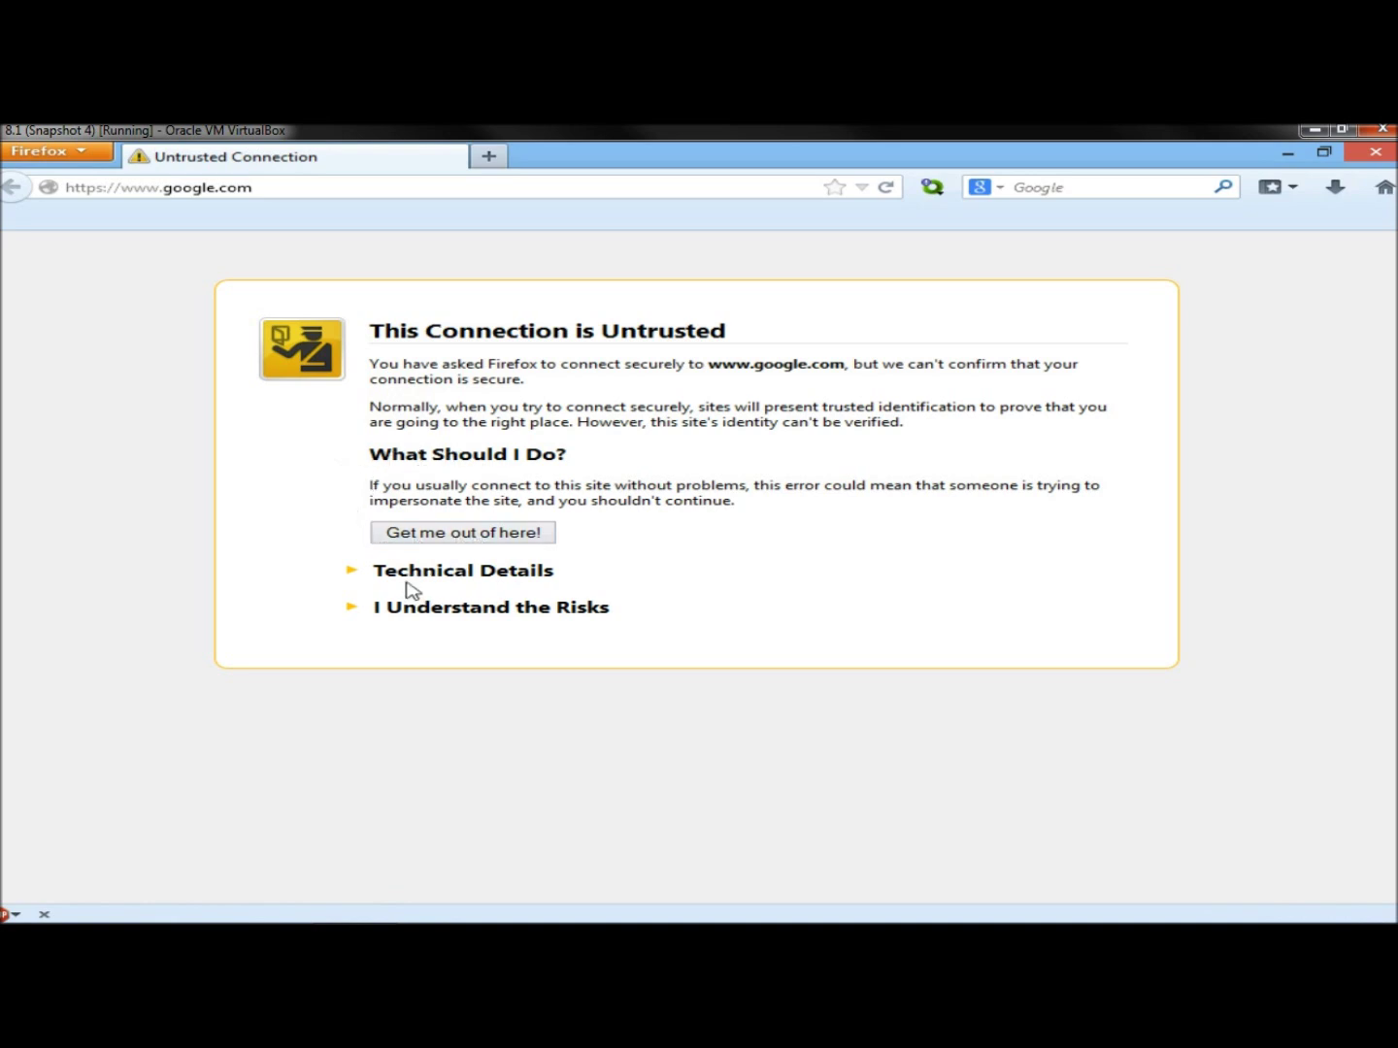
# Reveal the certificate's technical details (not valid until 12/11/2013) and the risks explanation, then minimize Firefox.
pyautogui.click(353, 574)
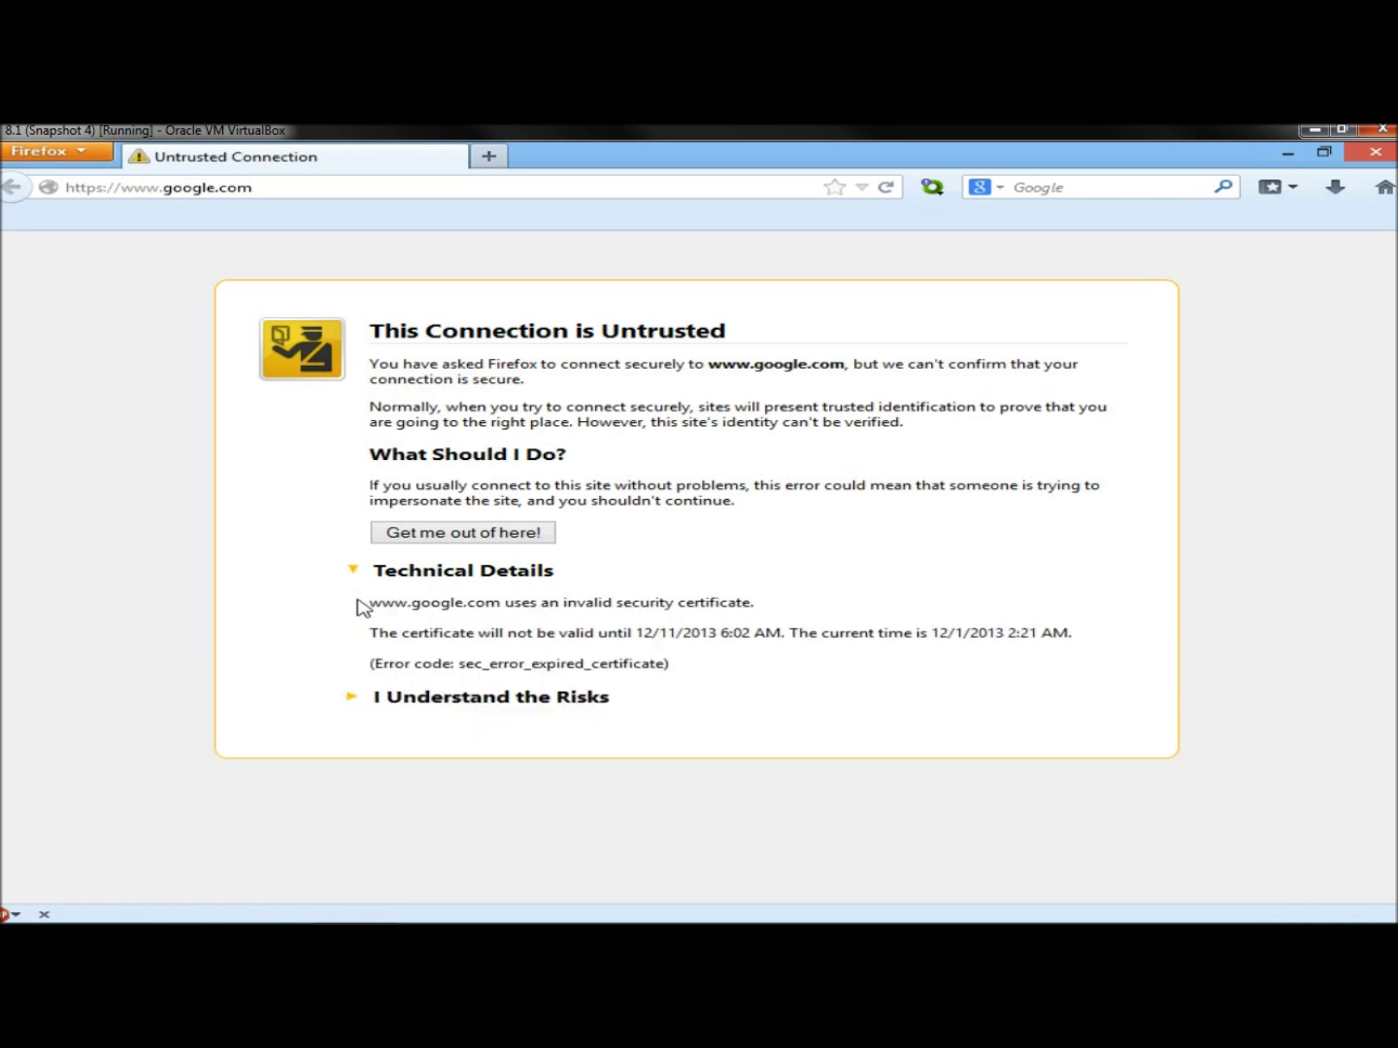
pyautogui.moveTo(361, 607); pyautogui.dragTo(791, 621)
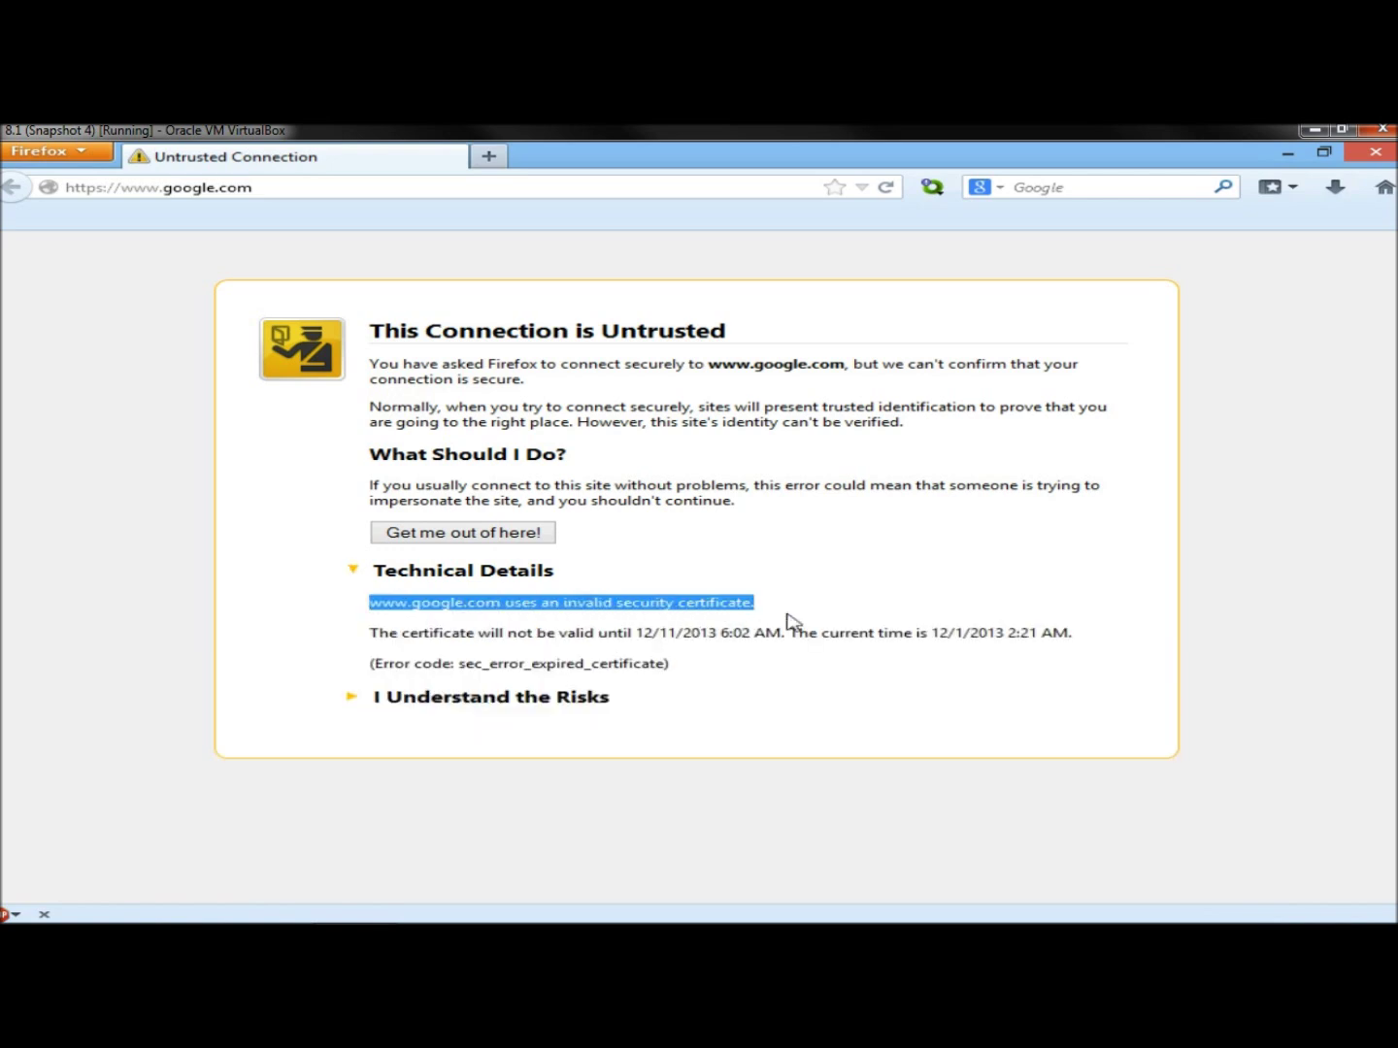
pyautogui.click(806, 699)
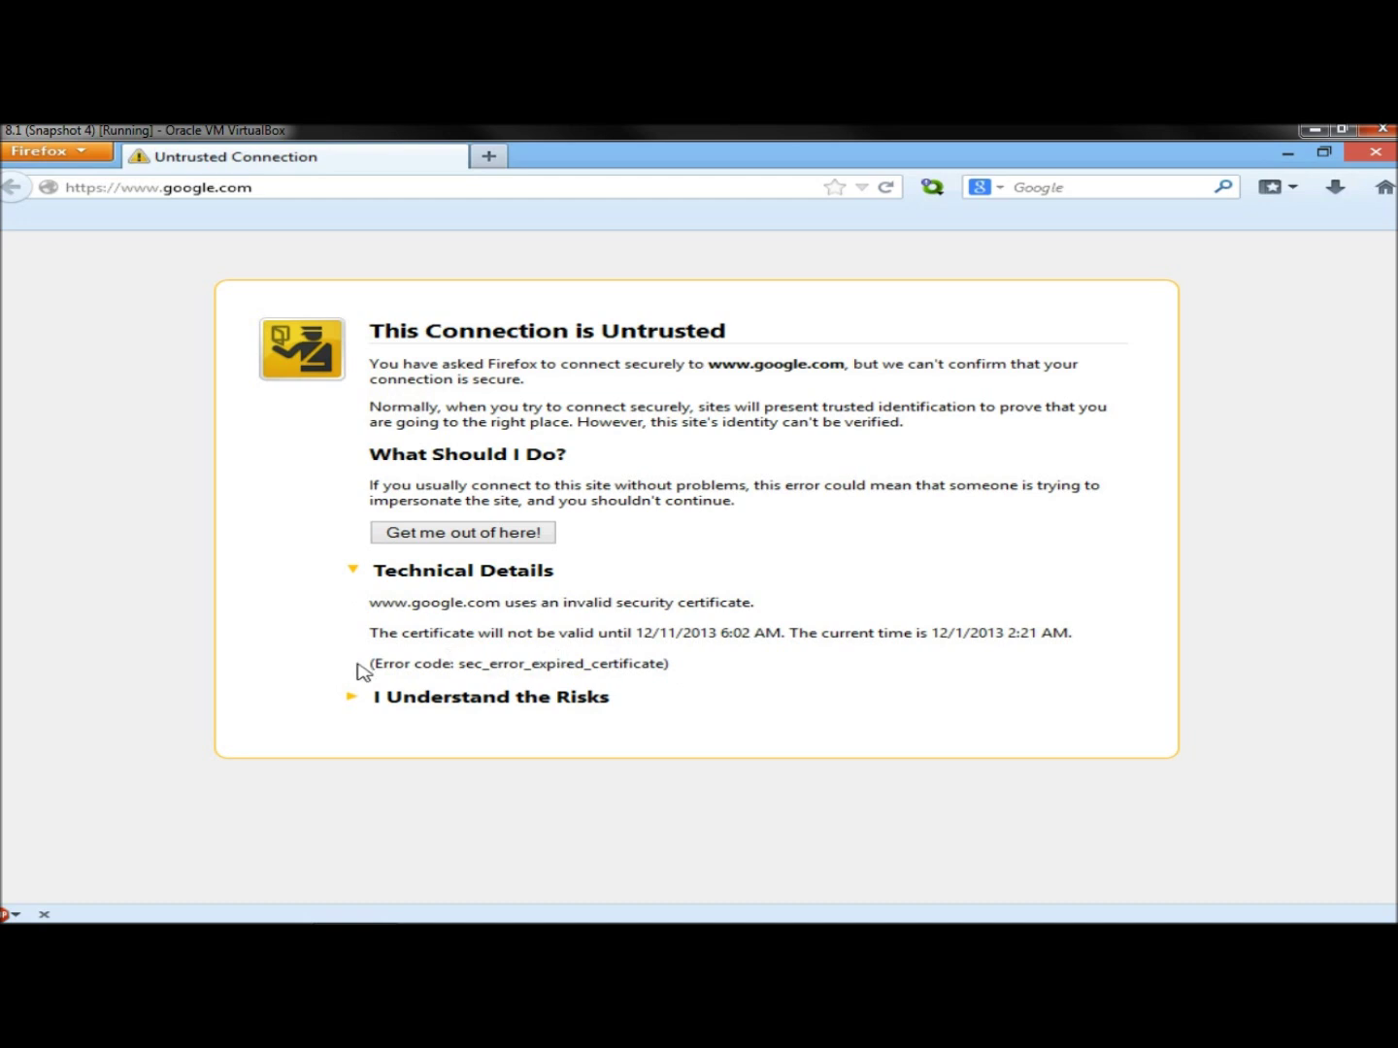
pyautogui.moveTo(367, 668); pyautogui.dragTo(696, 683)
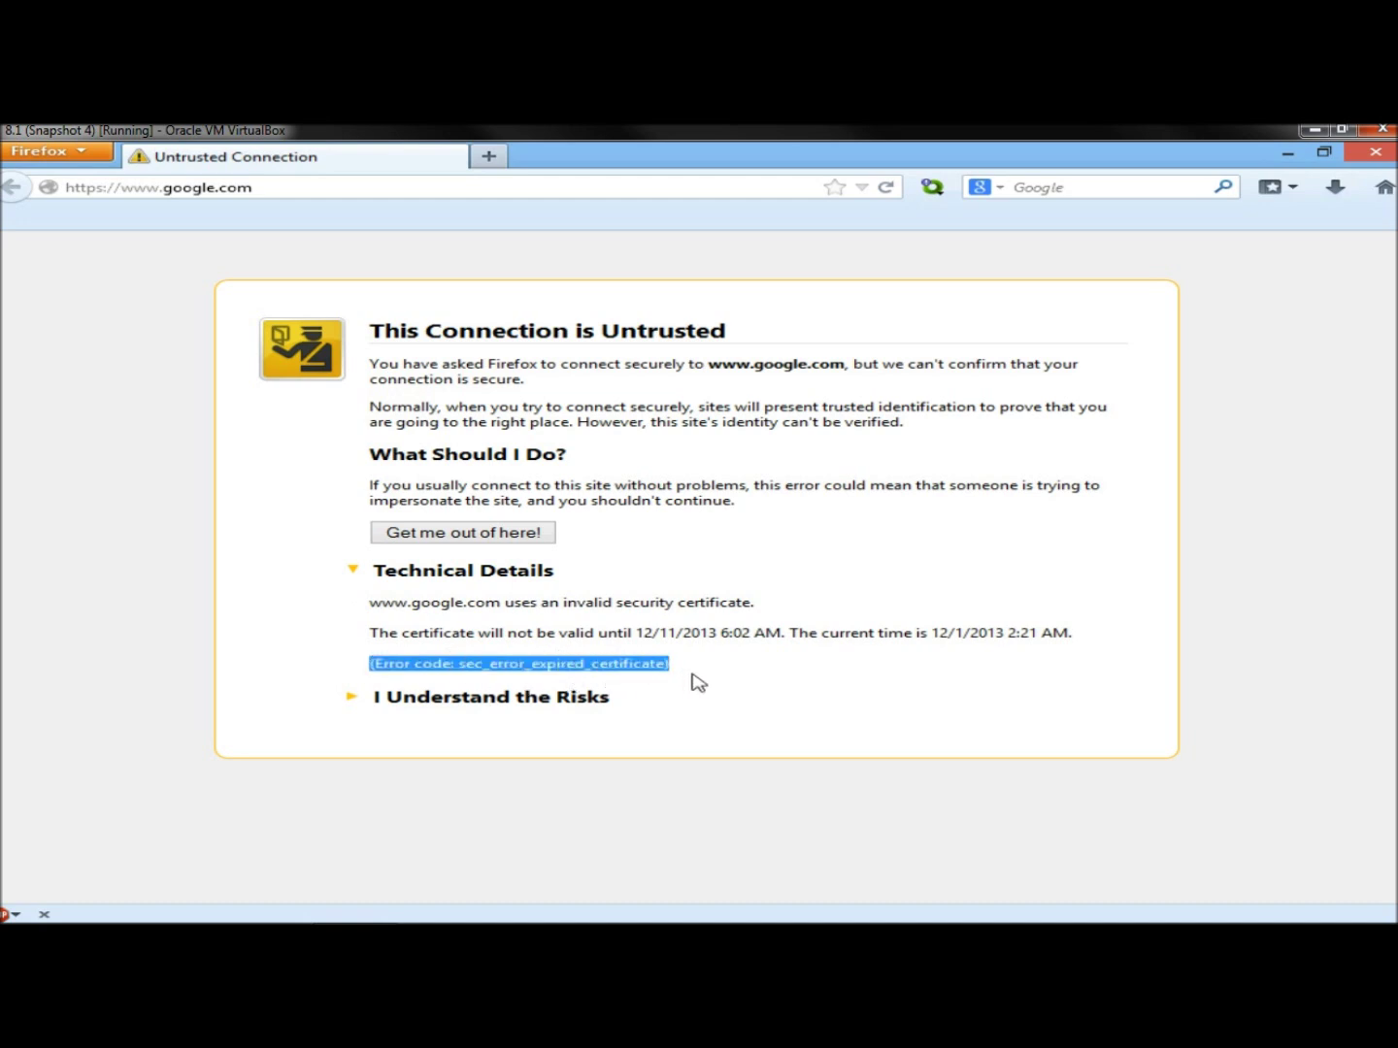
pyautogui.click(351, 701)
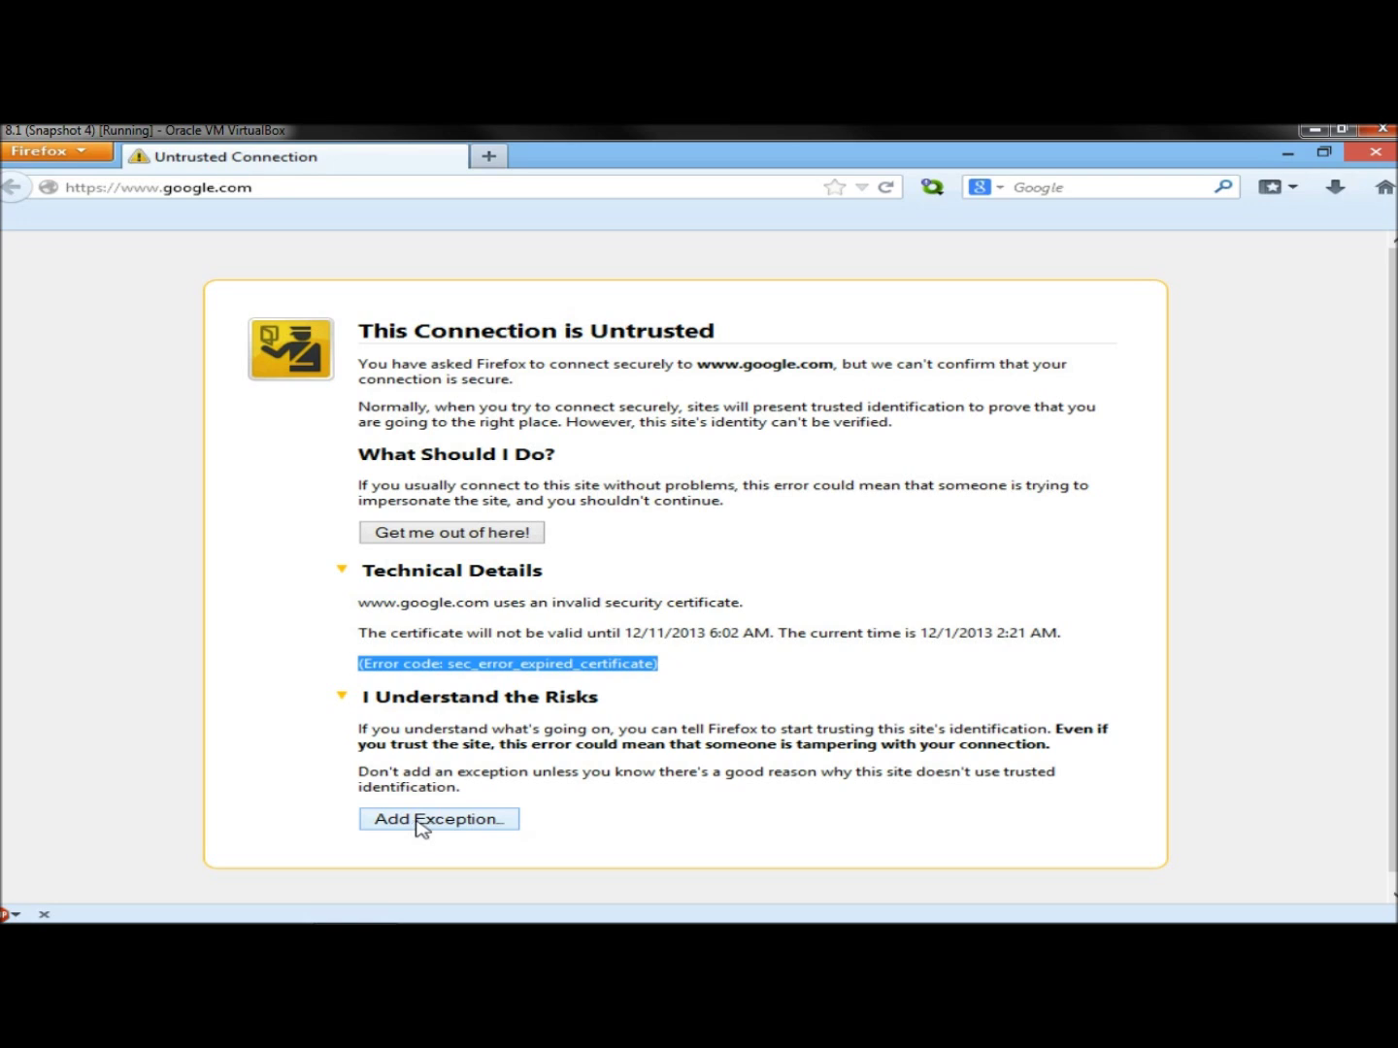
pyautogui.click(1287, 155)
# Search for 'in' and launch Internet Explorer, which shows google.com's certificate error.
pyautogui.moveTo(1394, 145)
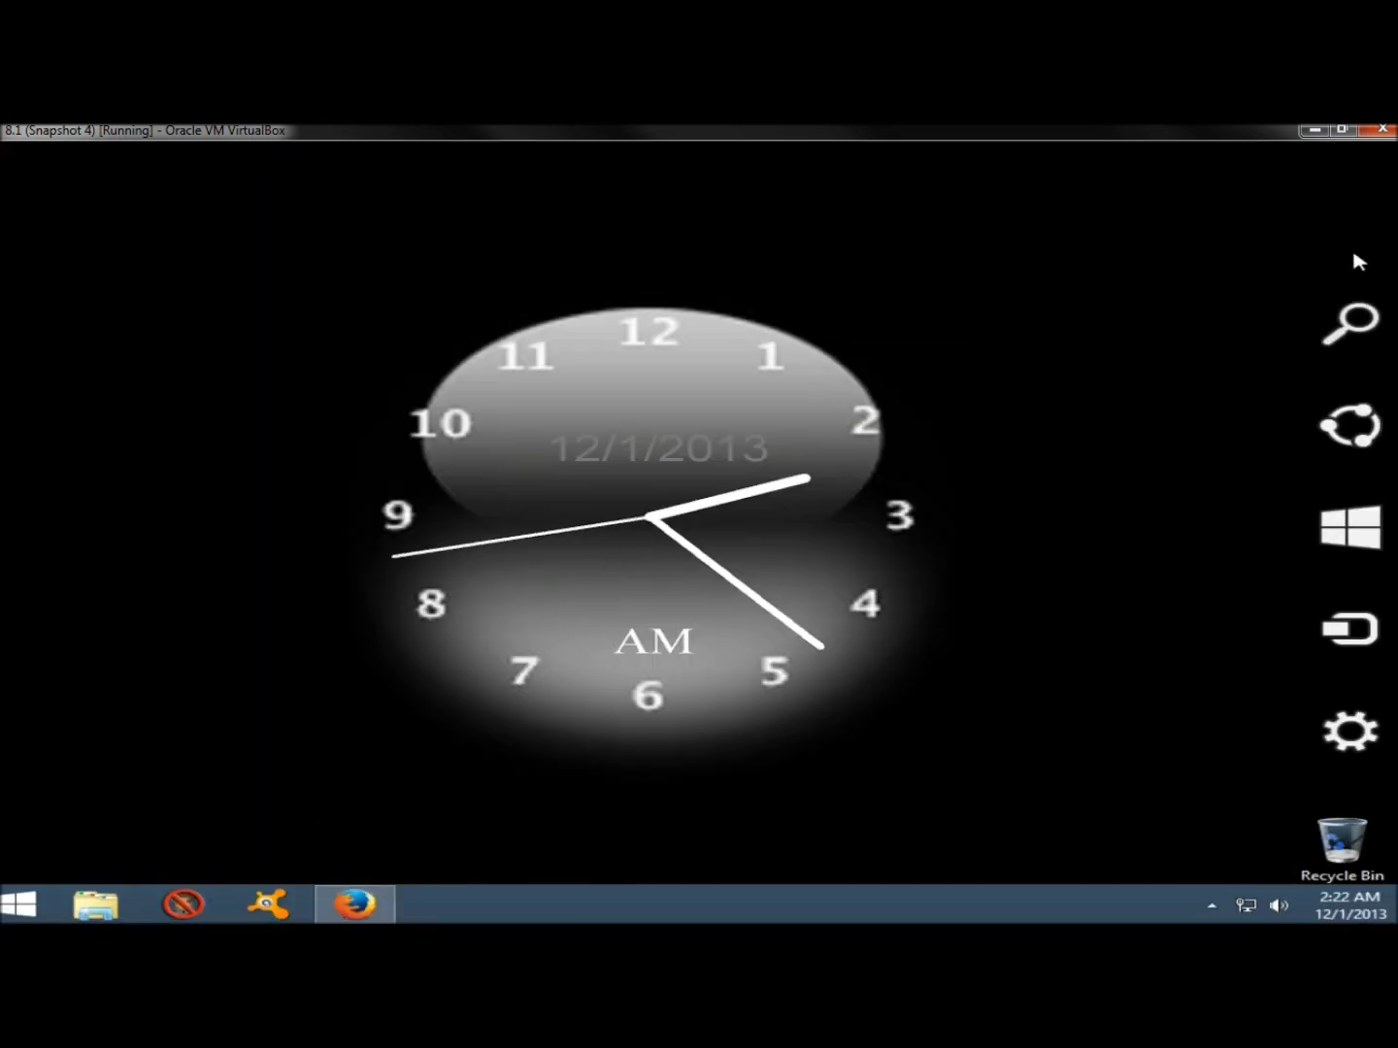
pyautogui.click(1349, 320)
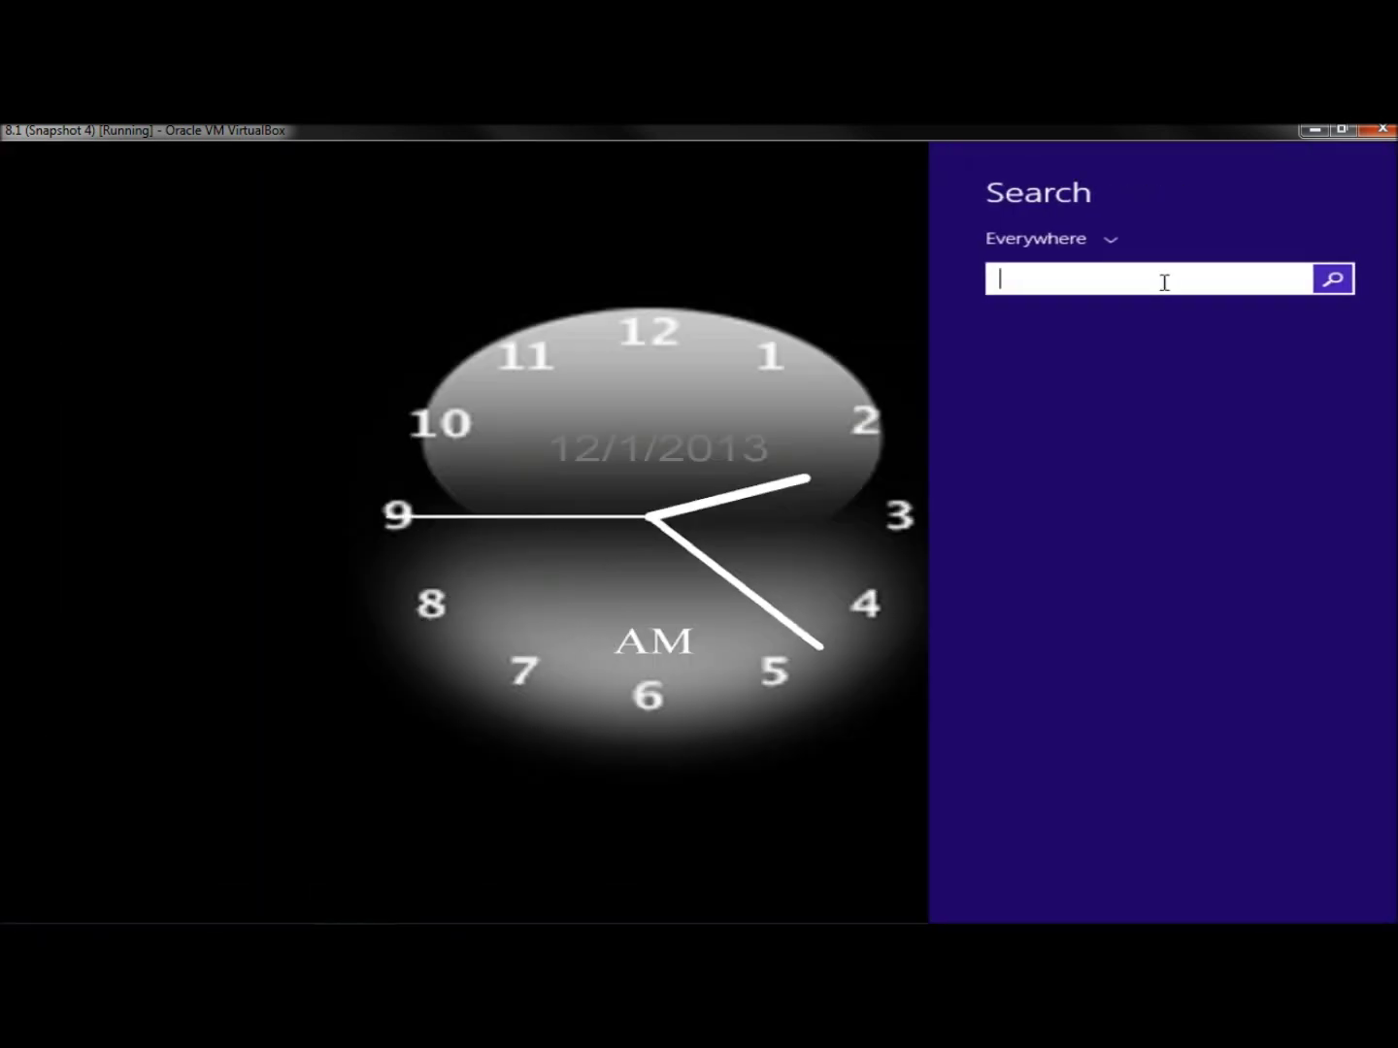
pyautogui.write('internet Explorer')
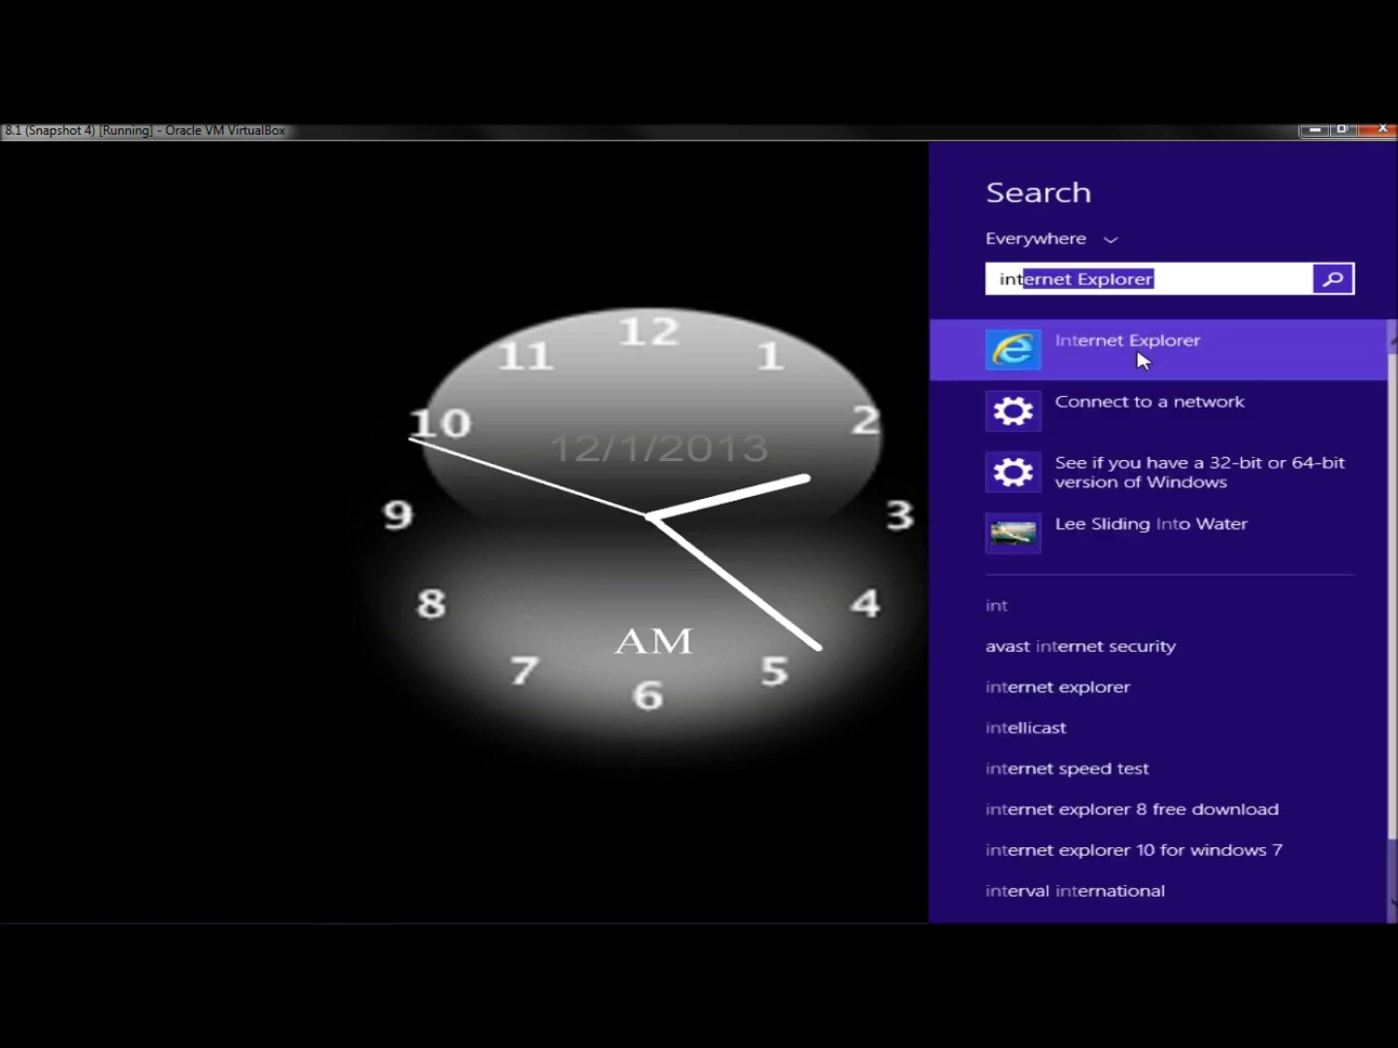
pyautogui.click(1142, 359)
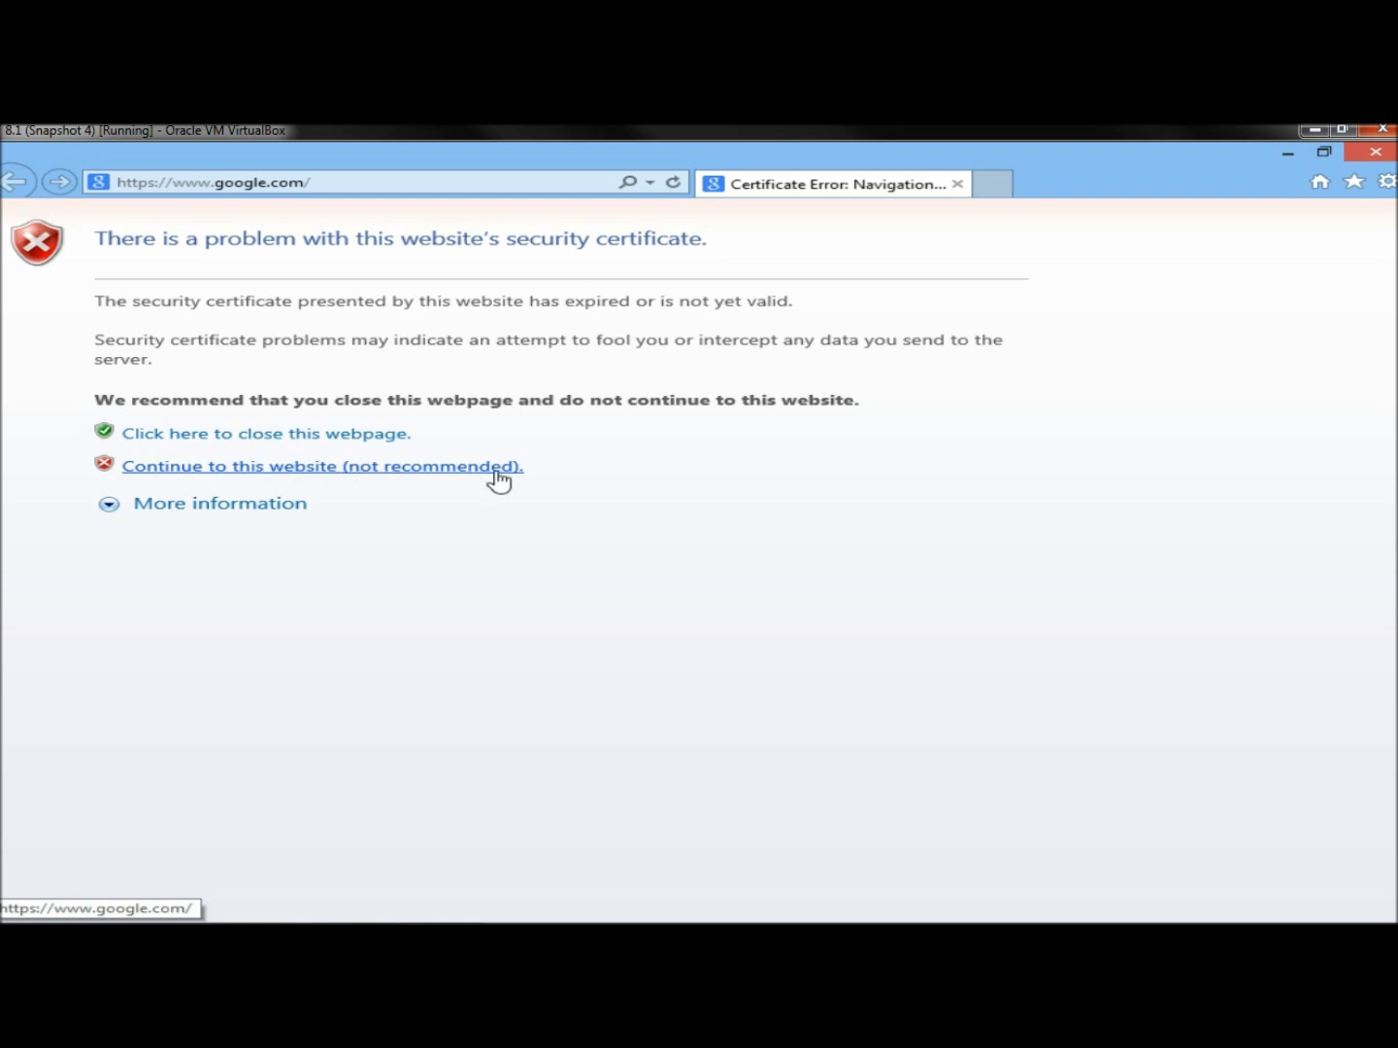
# Expand More information on Internet Explorer's certificate error page and highlight its guidance text.
pyautogui.click(110, 507)
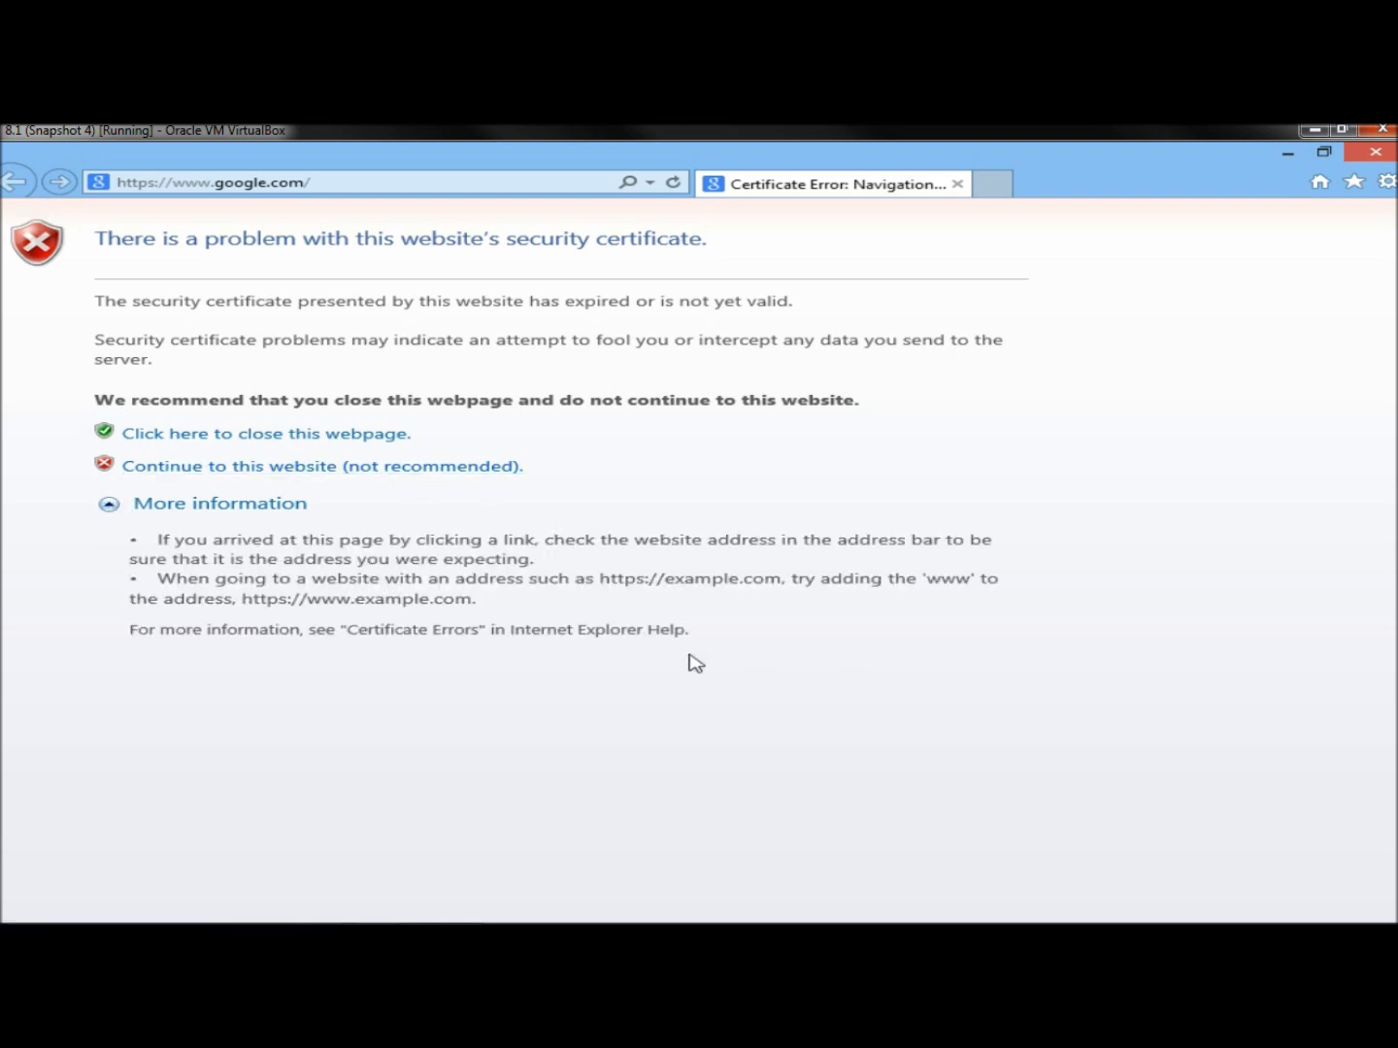
pyautogui.moveTo(153, 537); pyautogui.dragTo(684, 638)
pyautogui.click(641, 769)
# Minimize Internet Explorer and open the Date and Time dialog, which shows December 1, 2013.
pyautogui.click(1287, 151)
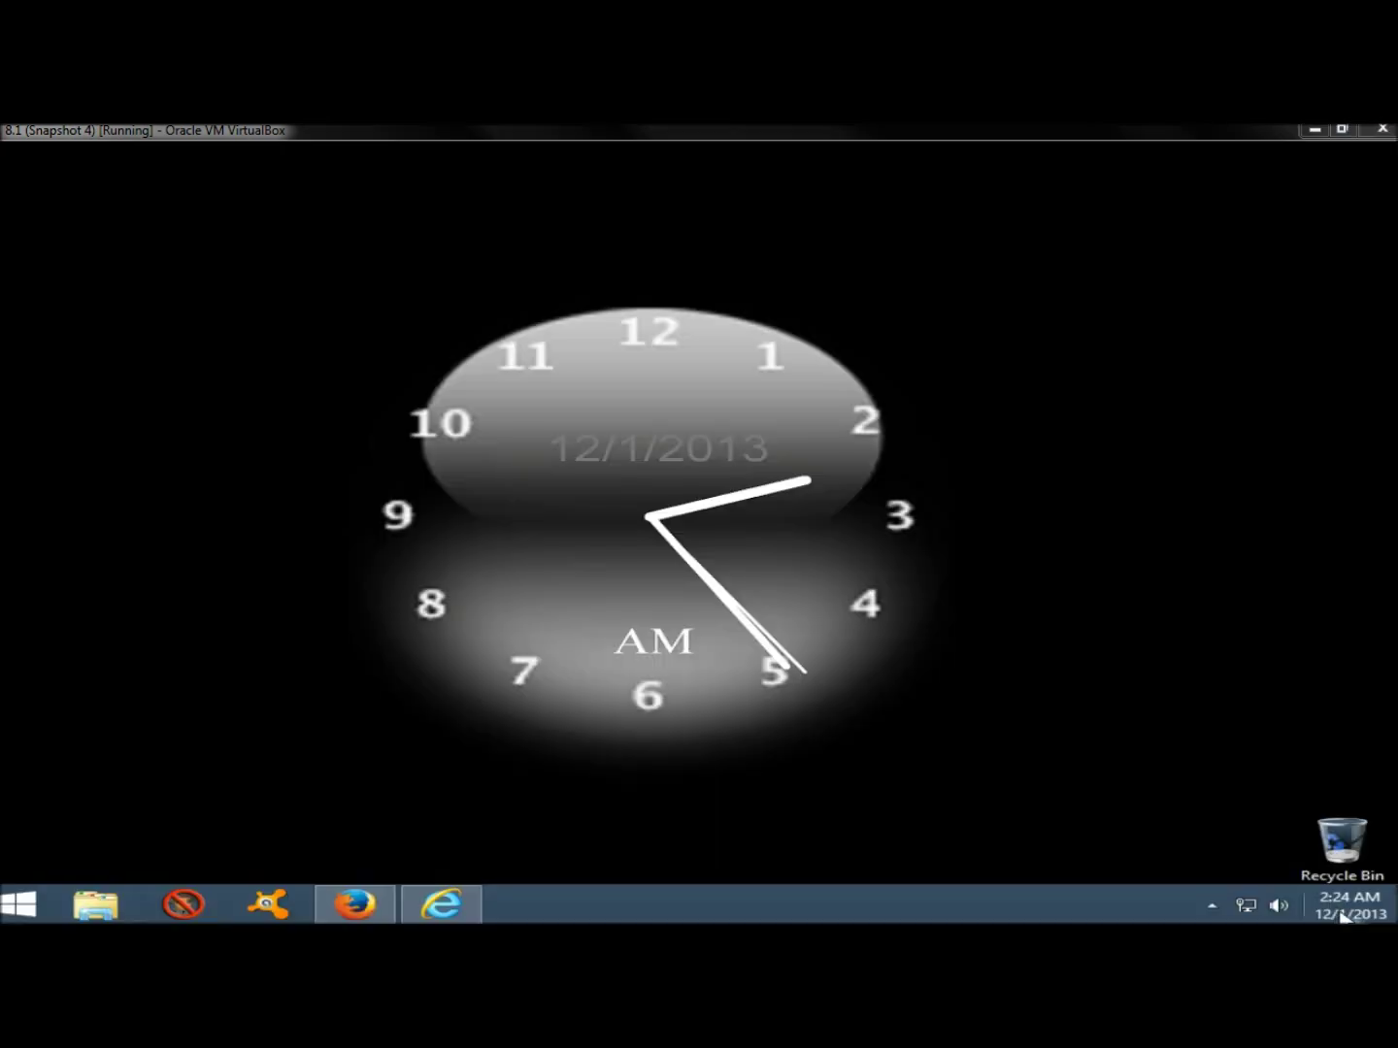
pyautogui.moveTo(1342, 916)
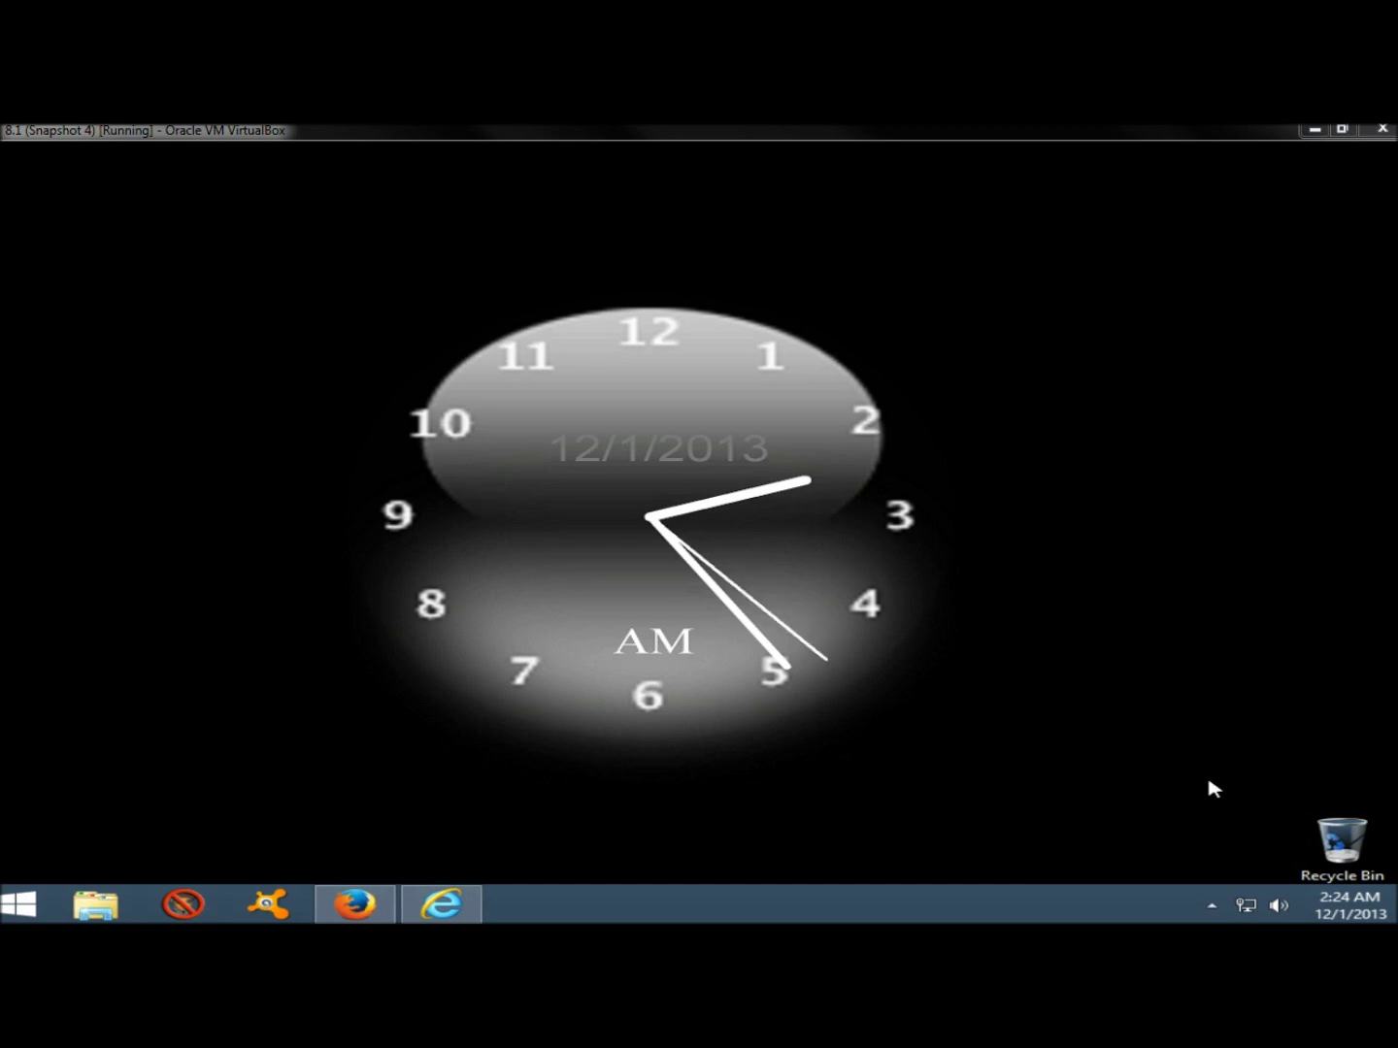
pyautogui.click(1349, 913)
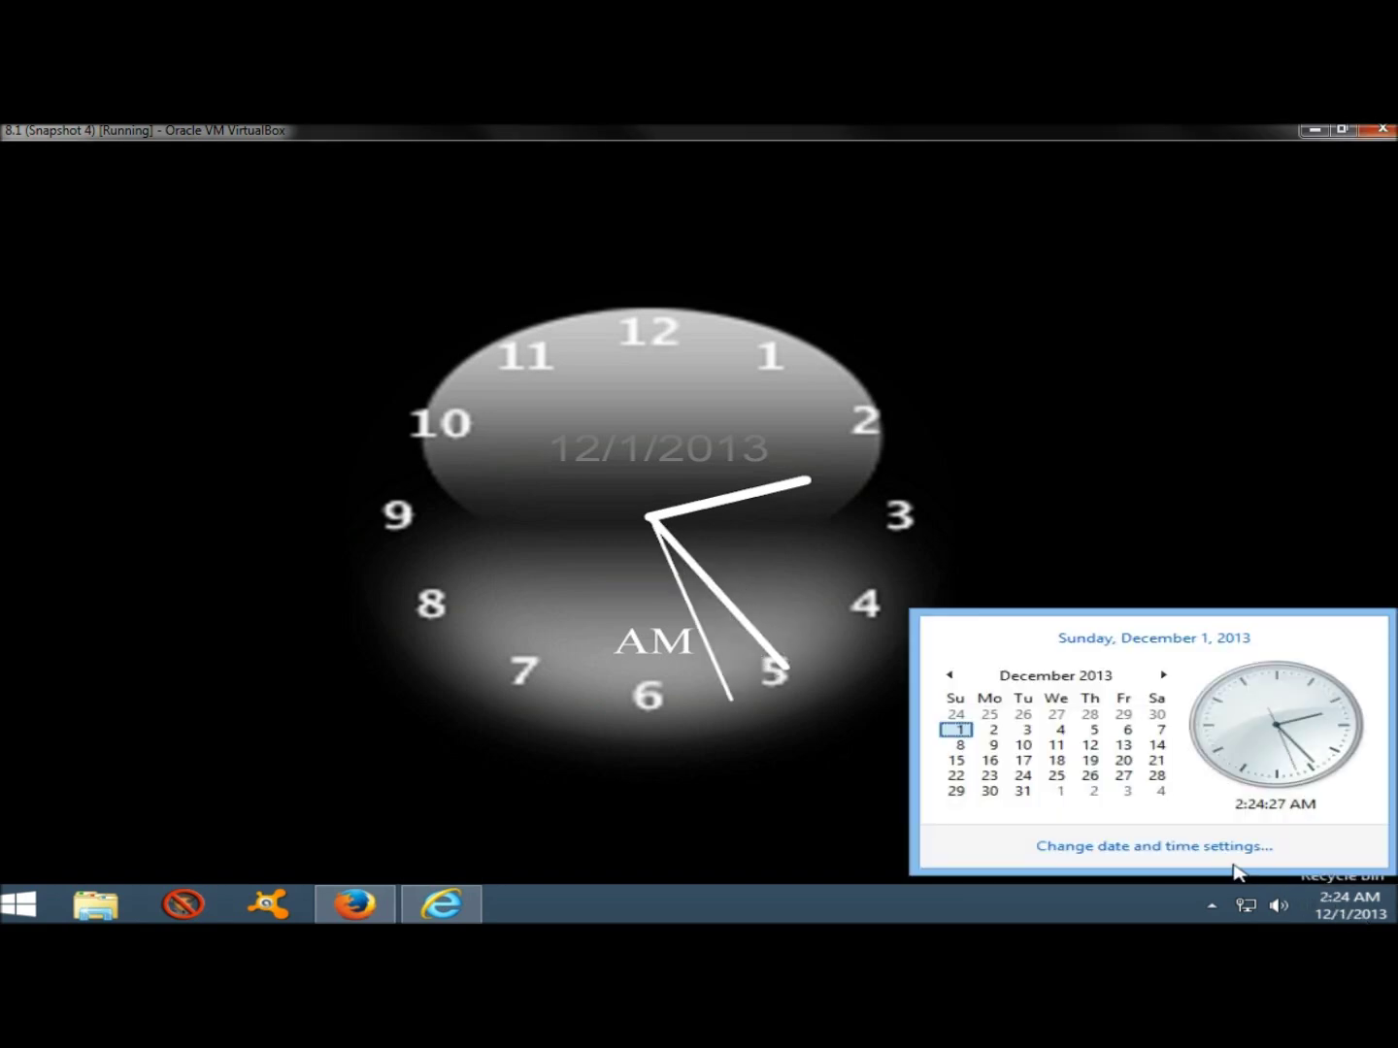
pyautogui.click(1146, 850)
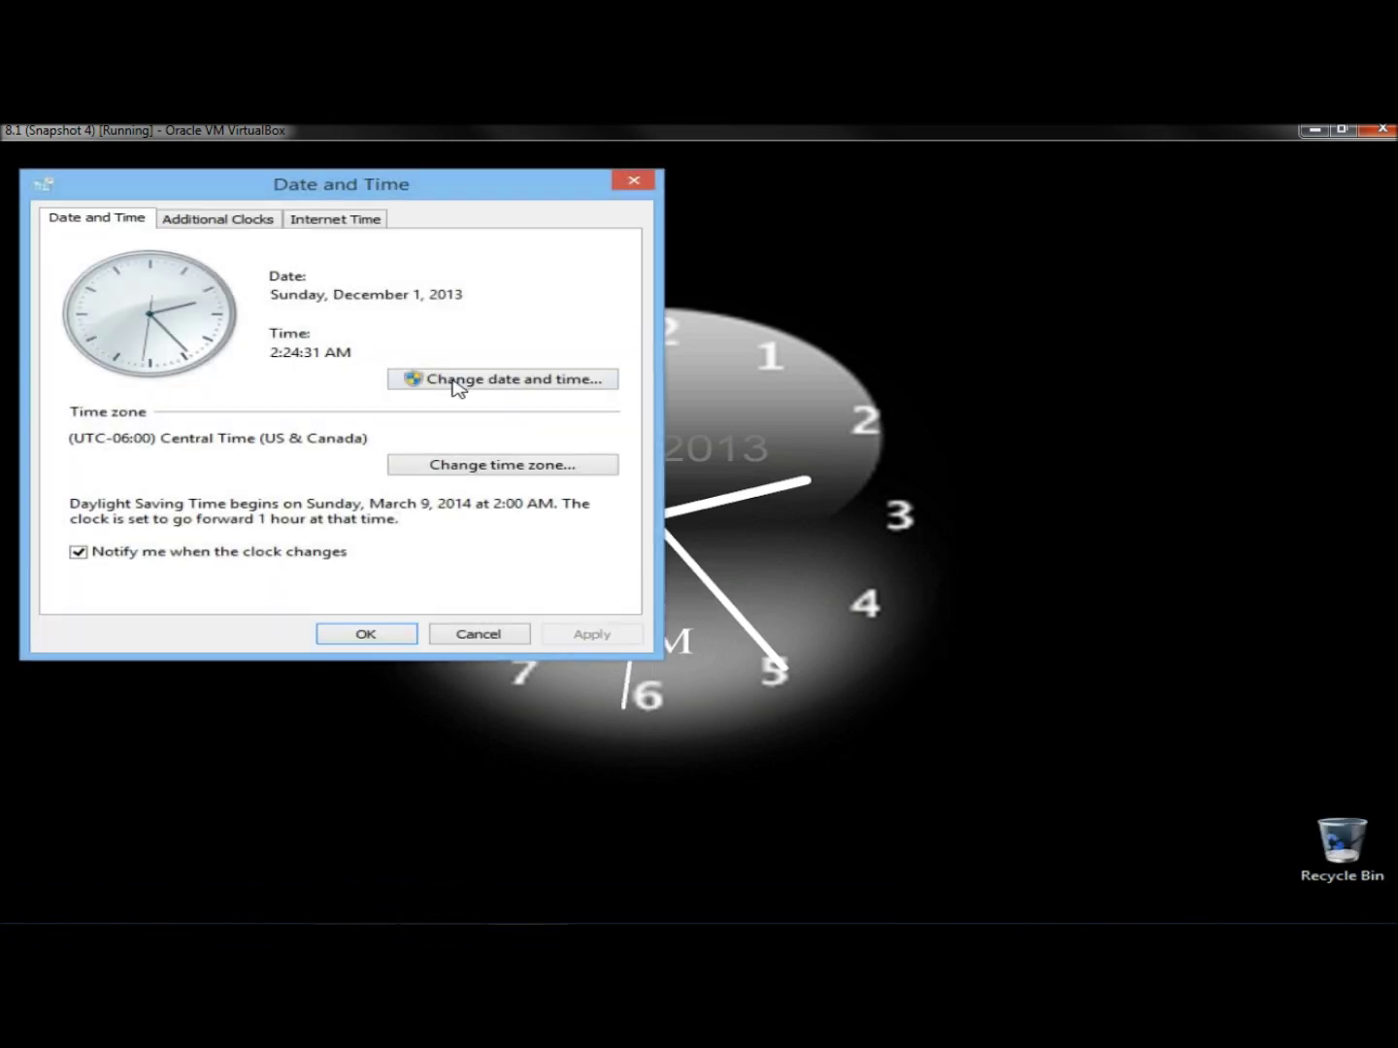
# Change the system date to January 9, 2014 and the time to 5:53:00.
pyautogui.click(469, 384)
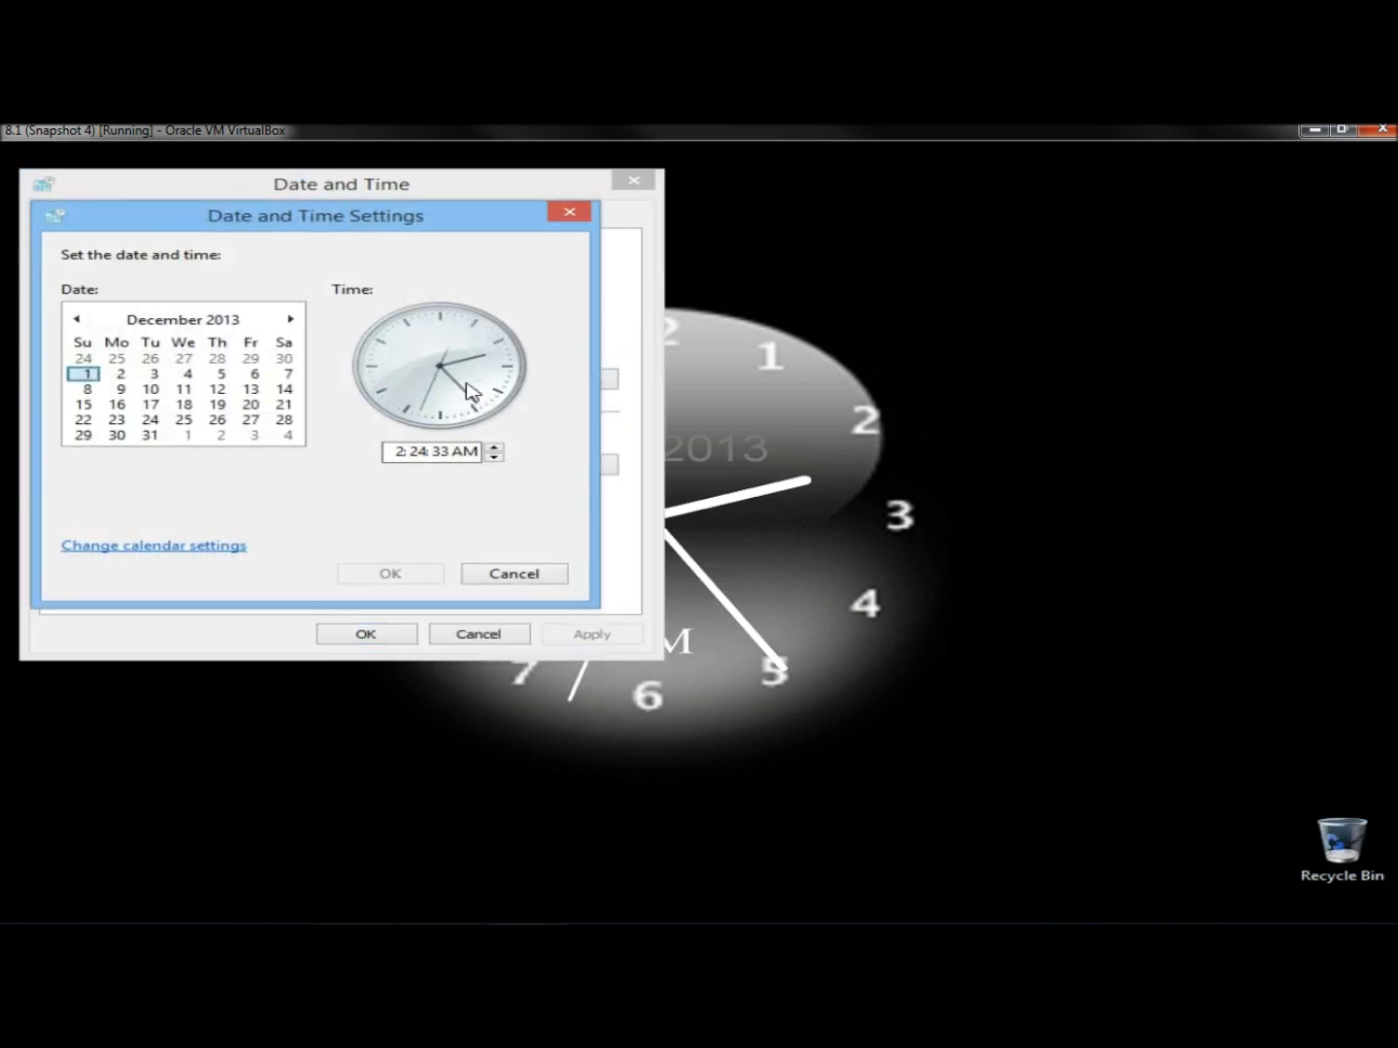
pyautogui.click(291, 319)
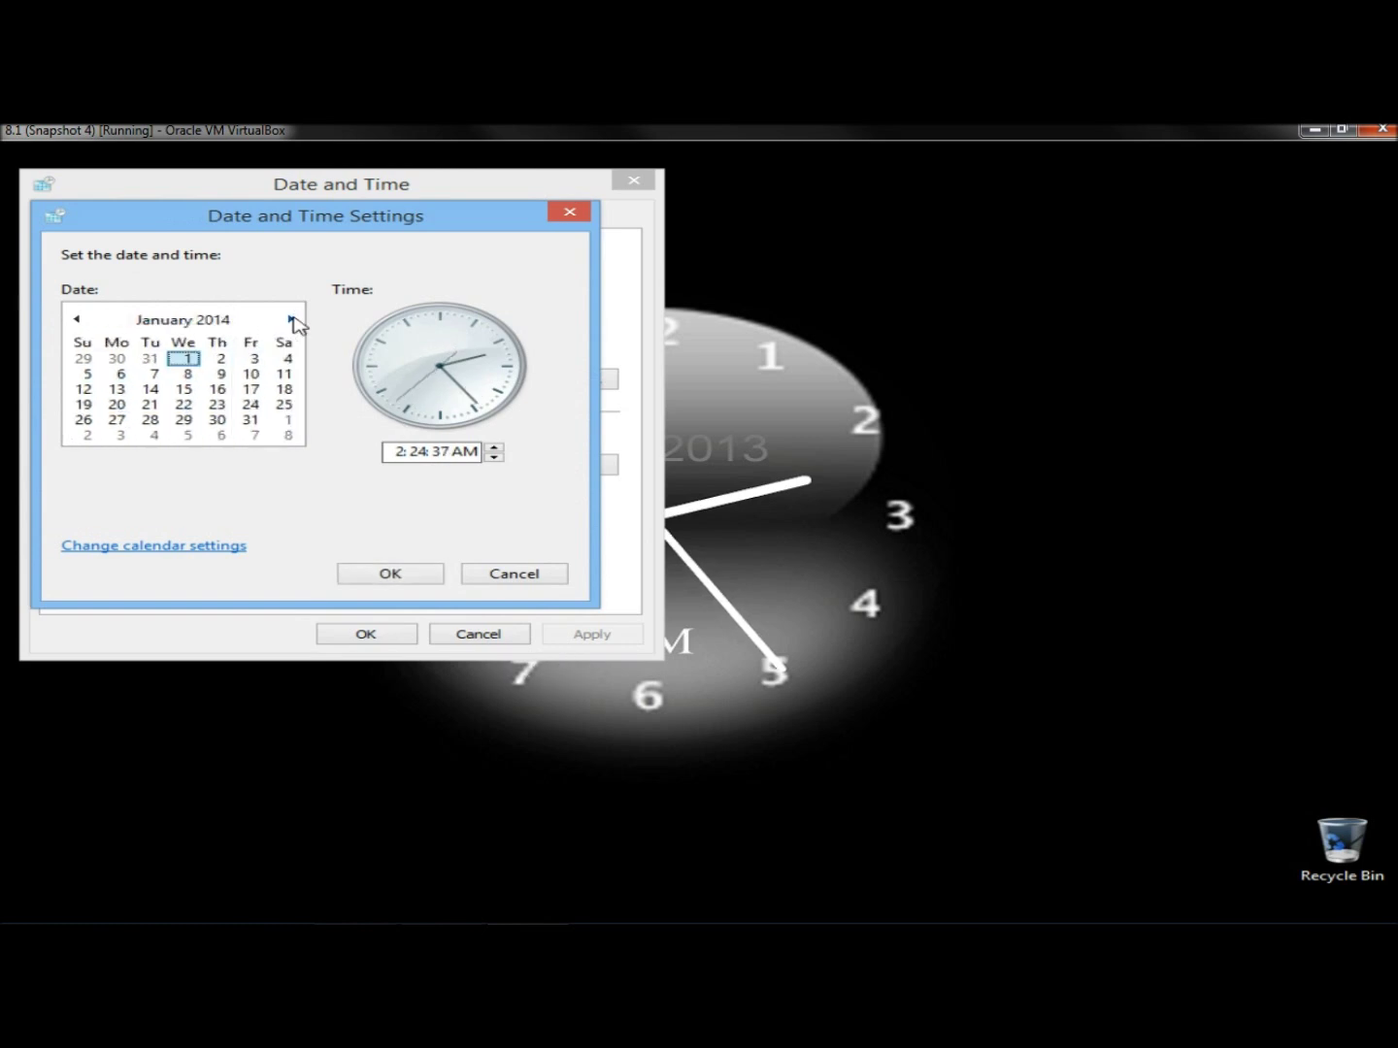
pyautogui.click(223, 374)
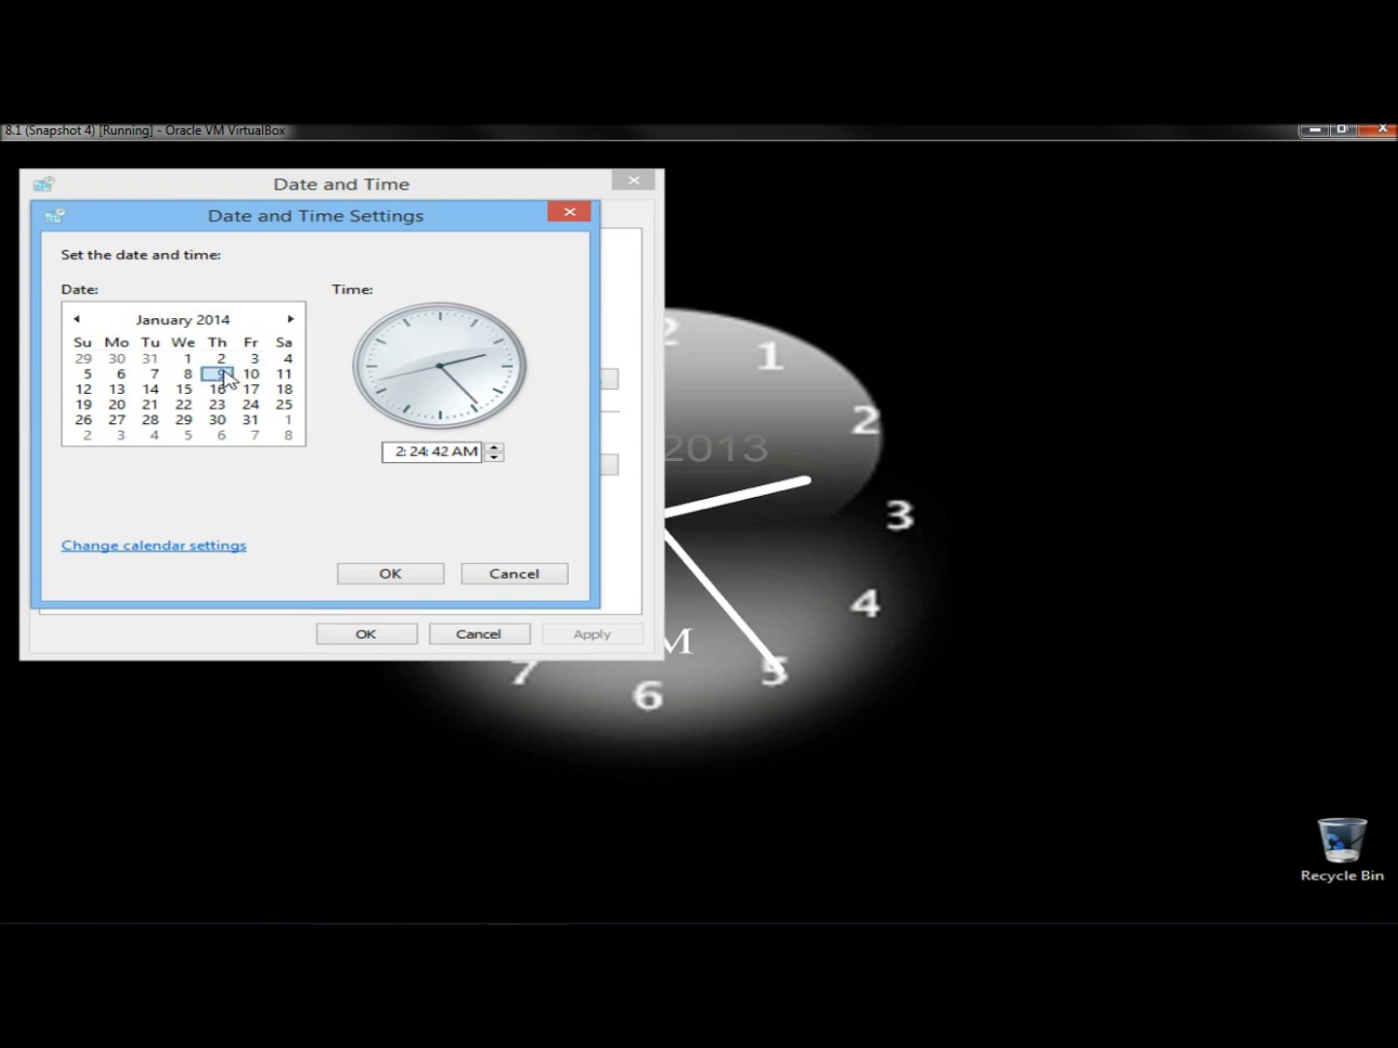
pyautogui.click(401, 455)
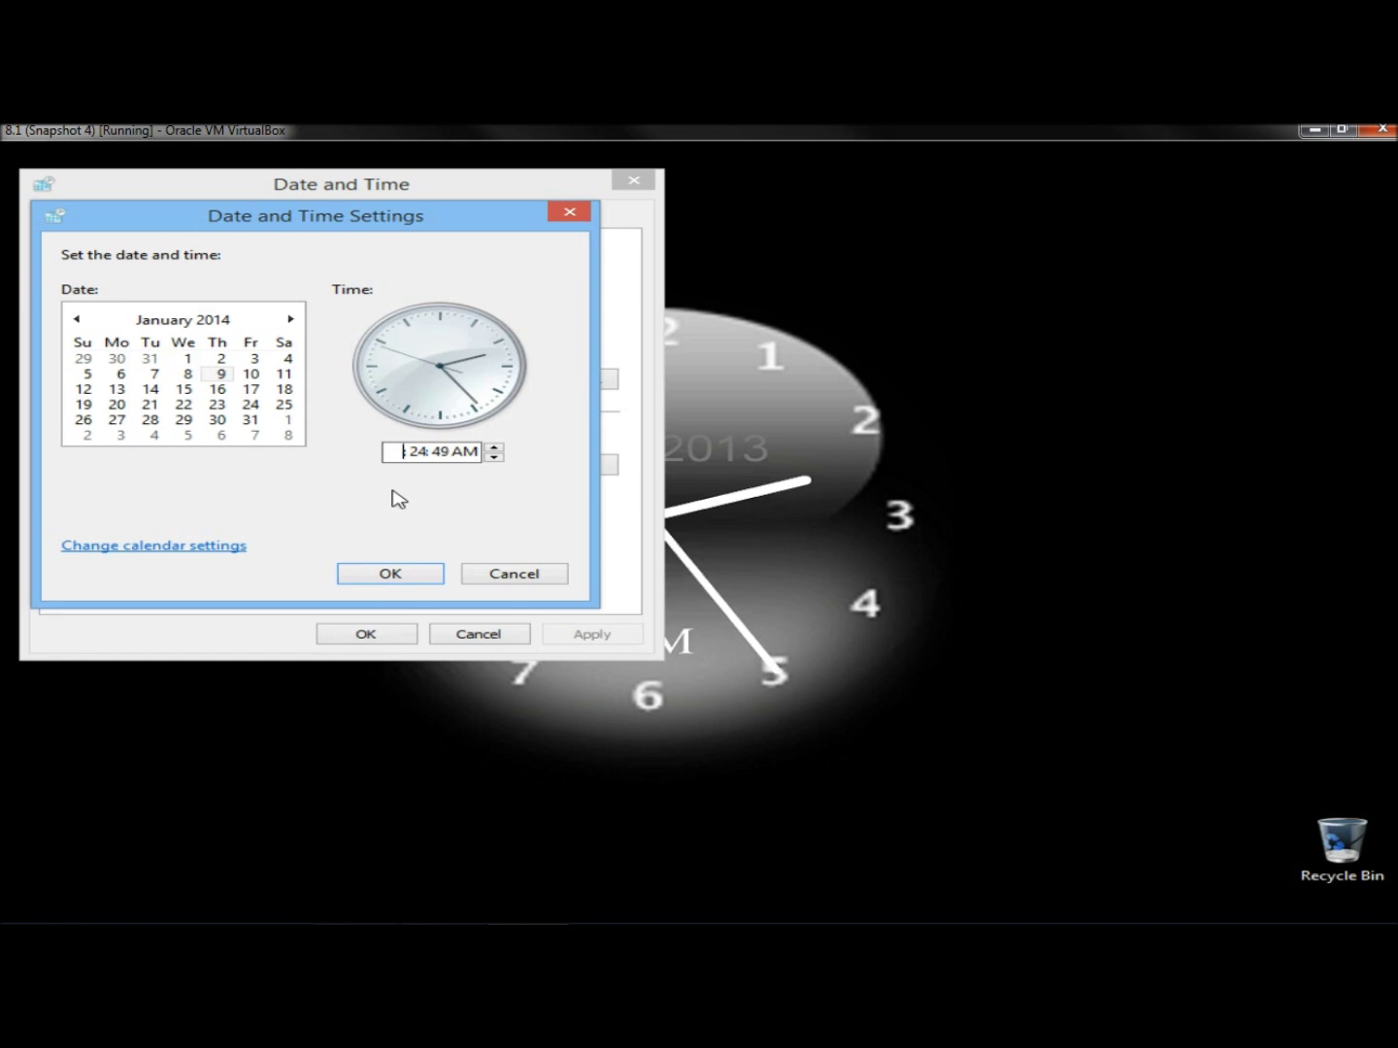
pyautogui.write('5:')
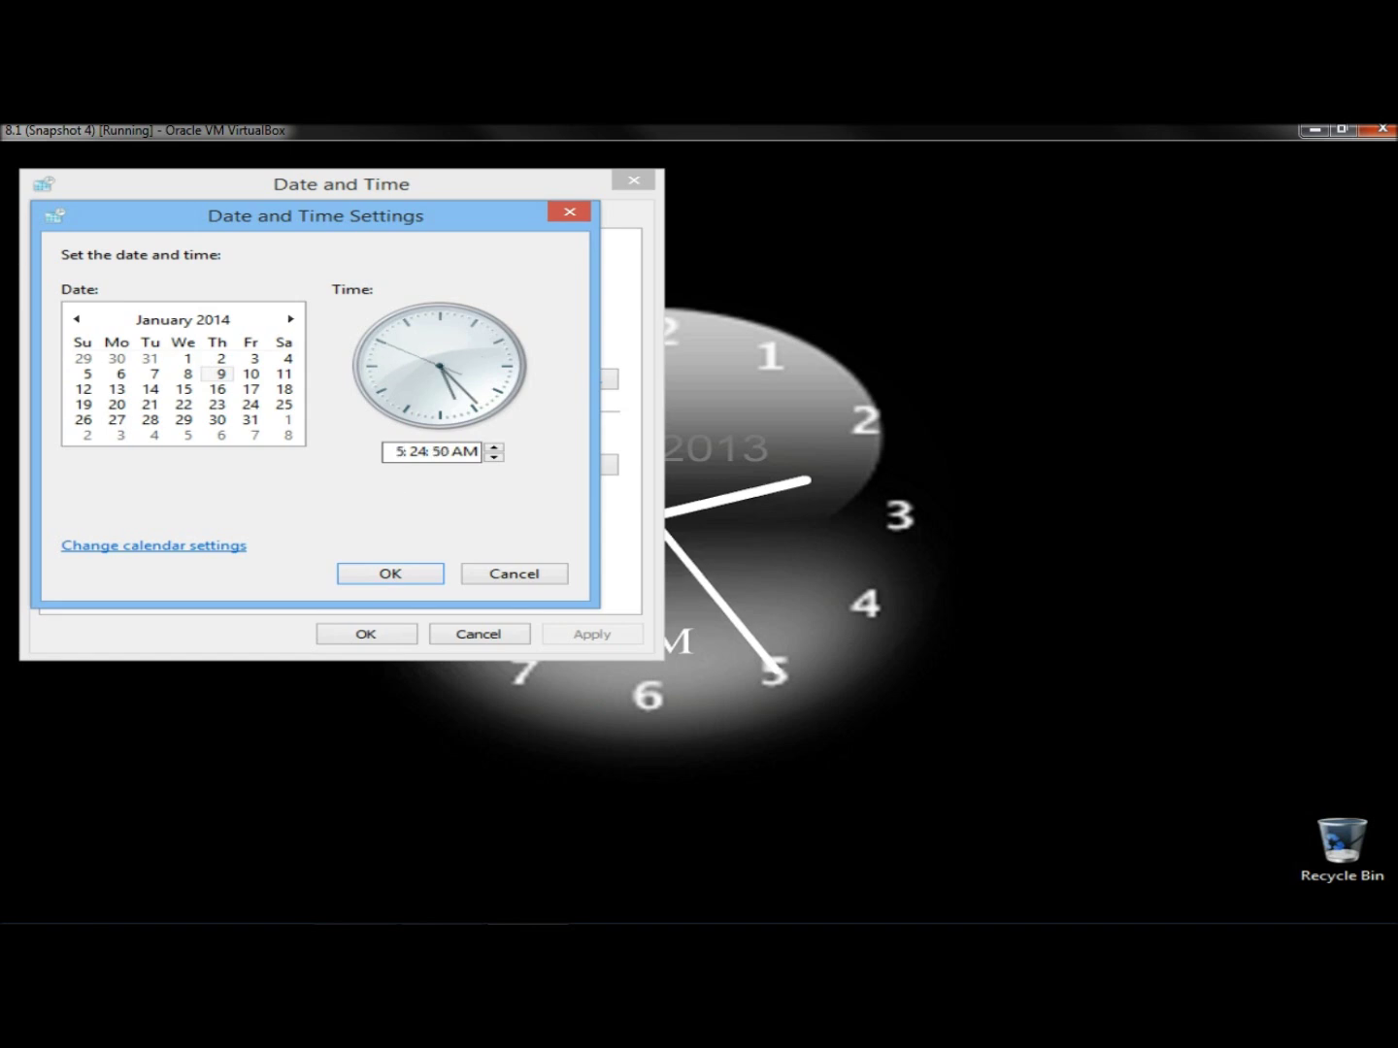
pyautogui.click(413, 450)
pyautogui.write('53')
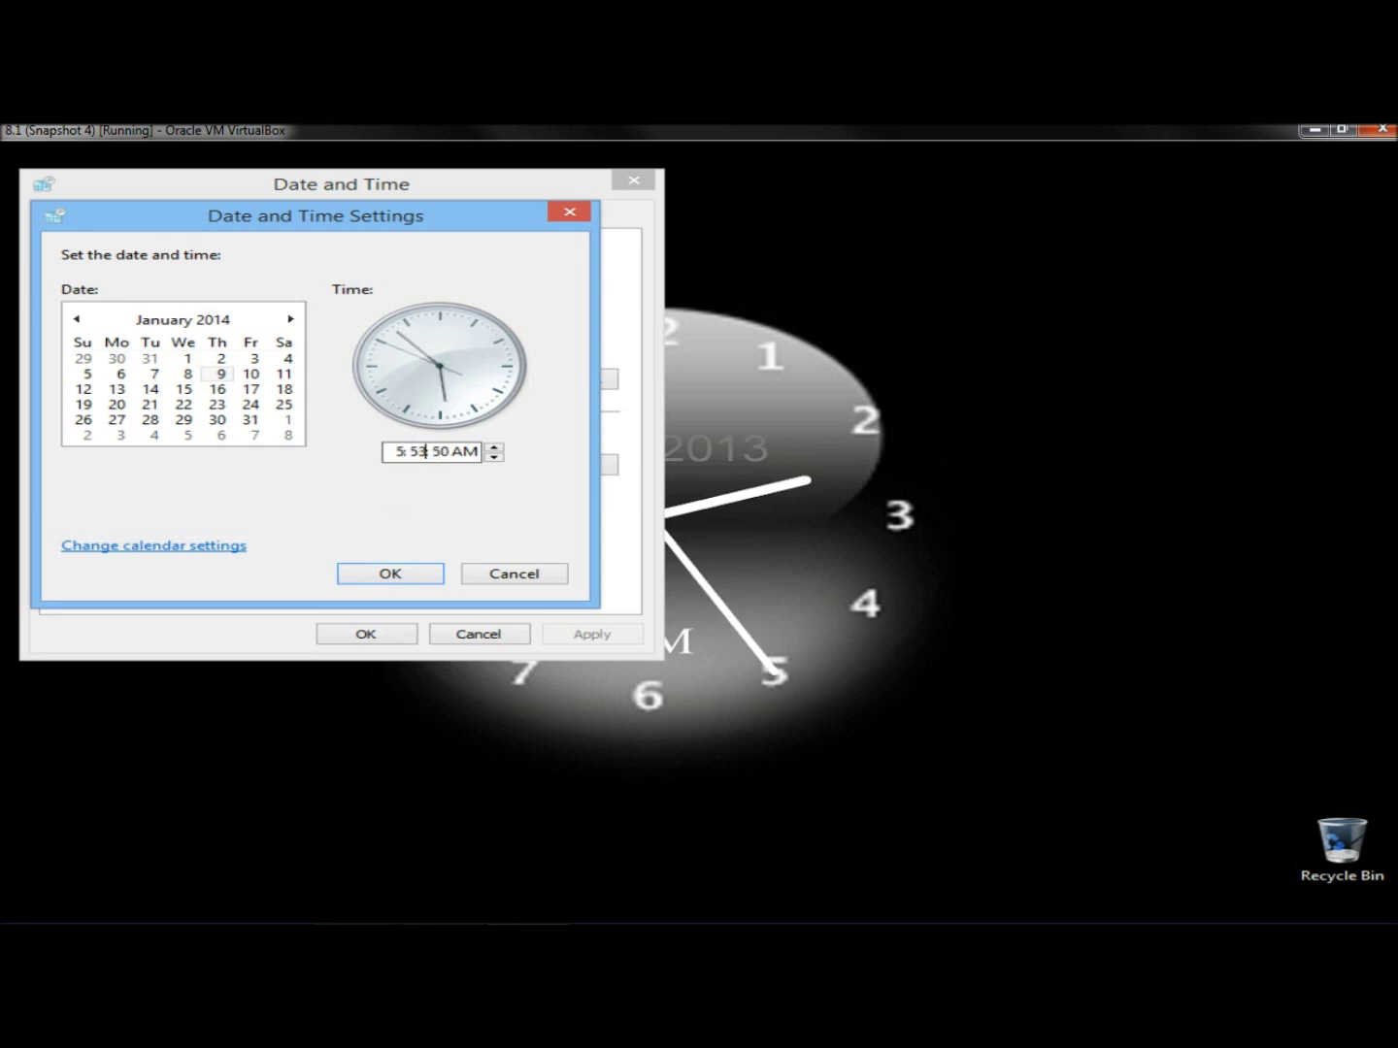
pyautogui.click(444, 452)
pyautogui.write('00')
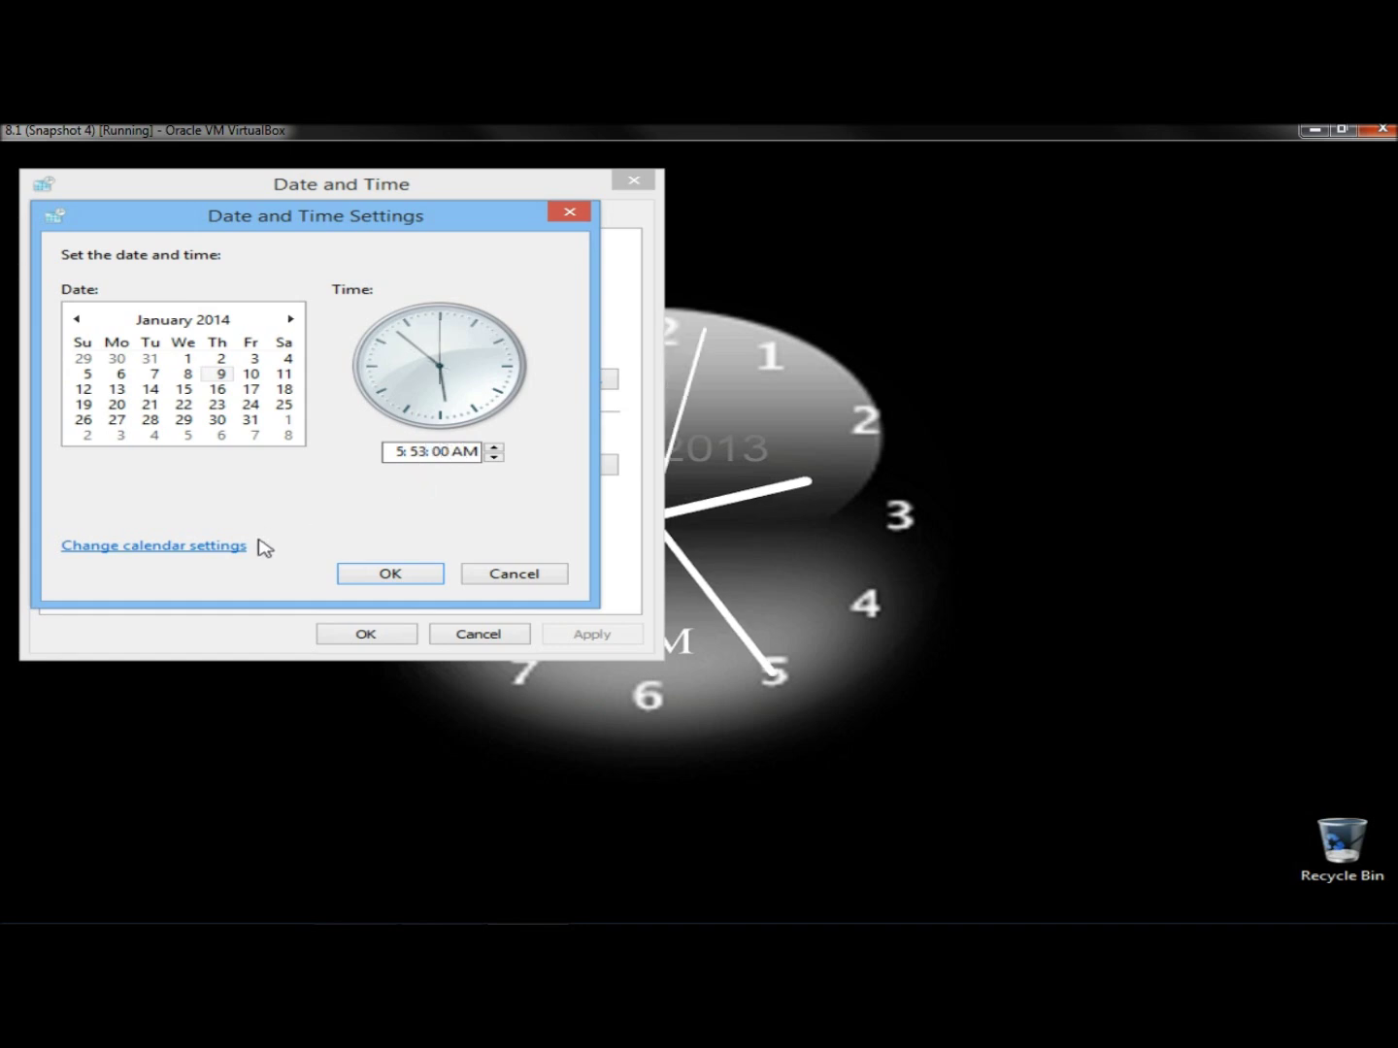
pyautogui.click(390, 577)
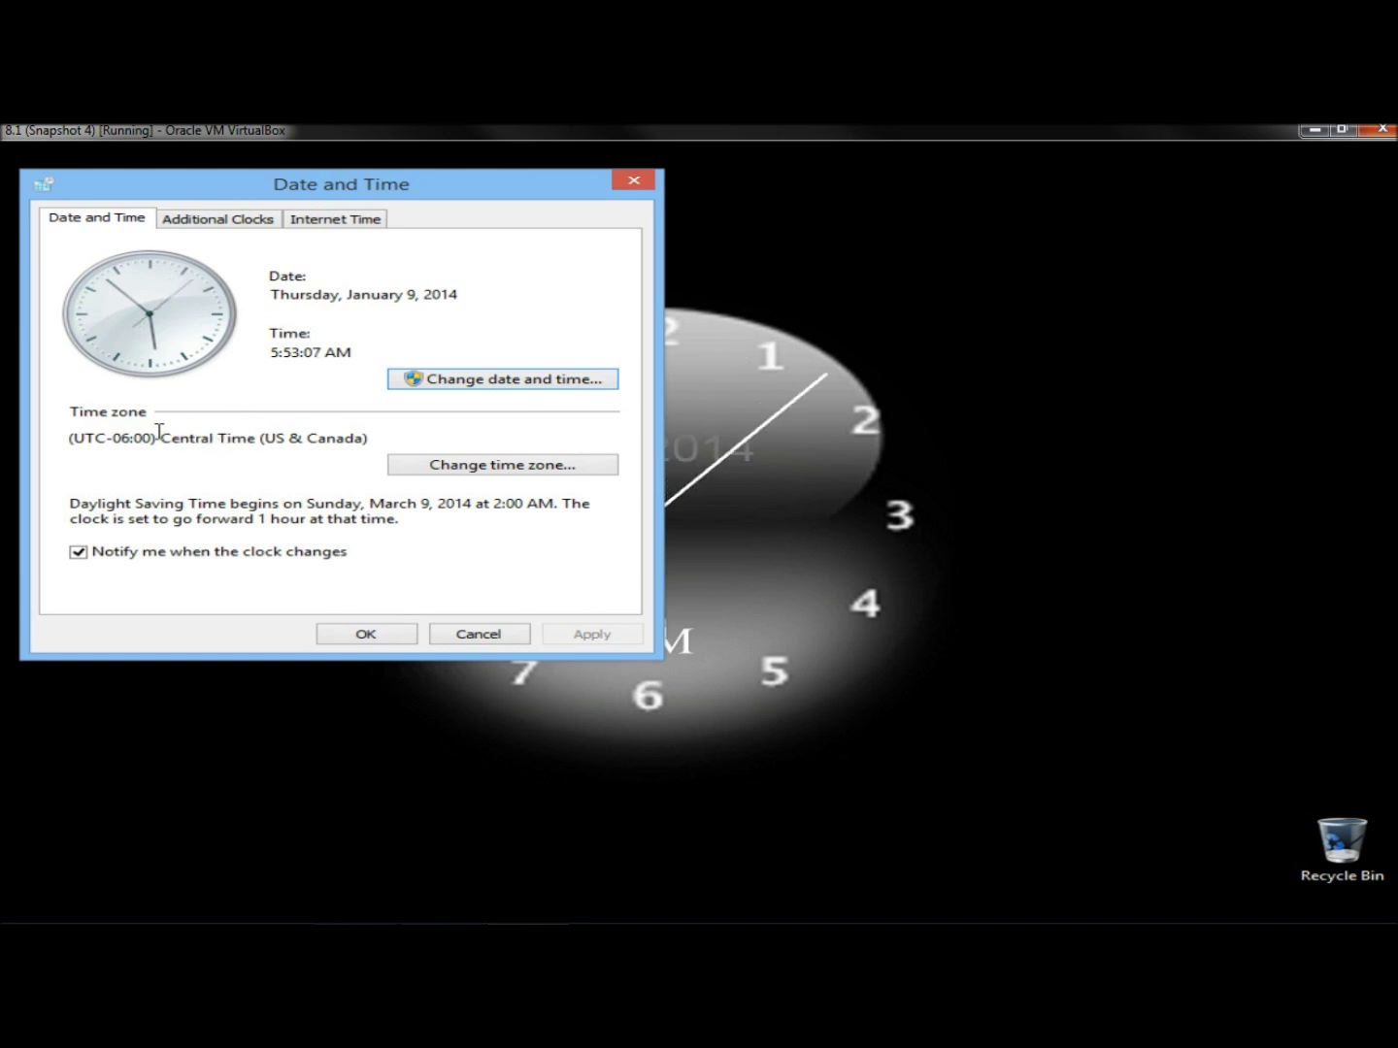
pyautogui.click(381, 636)
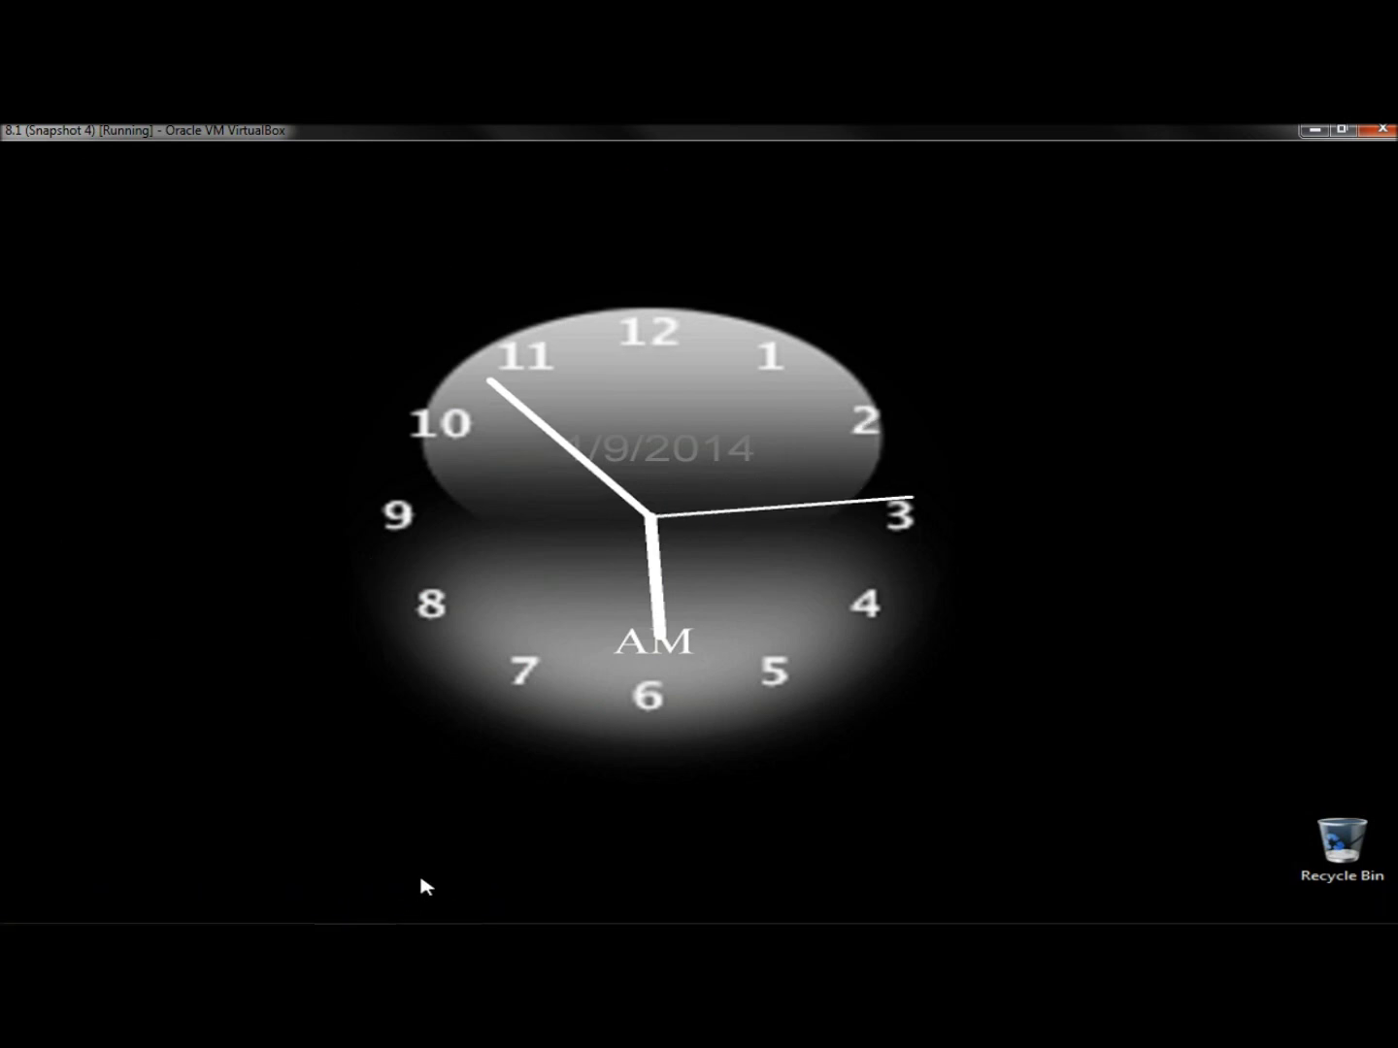
# Restore Firefox and reload google.com so the normal Google homepage appears, then minimize it.
pyautogui.click(357, 908)
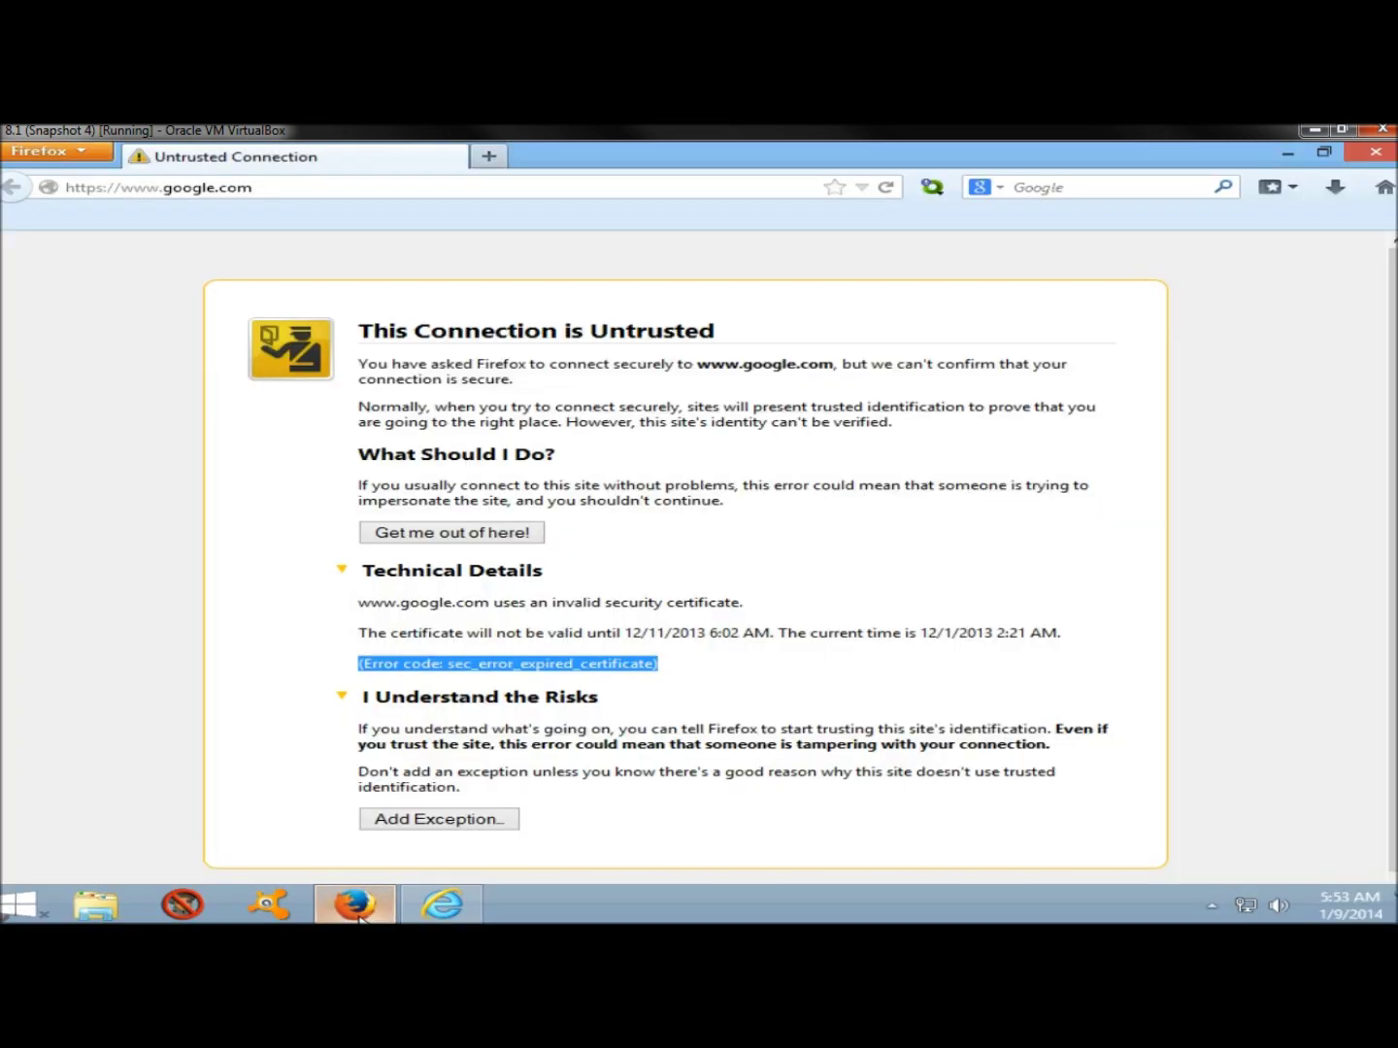
pyautogui.click(165, 429)
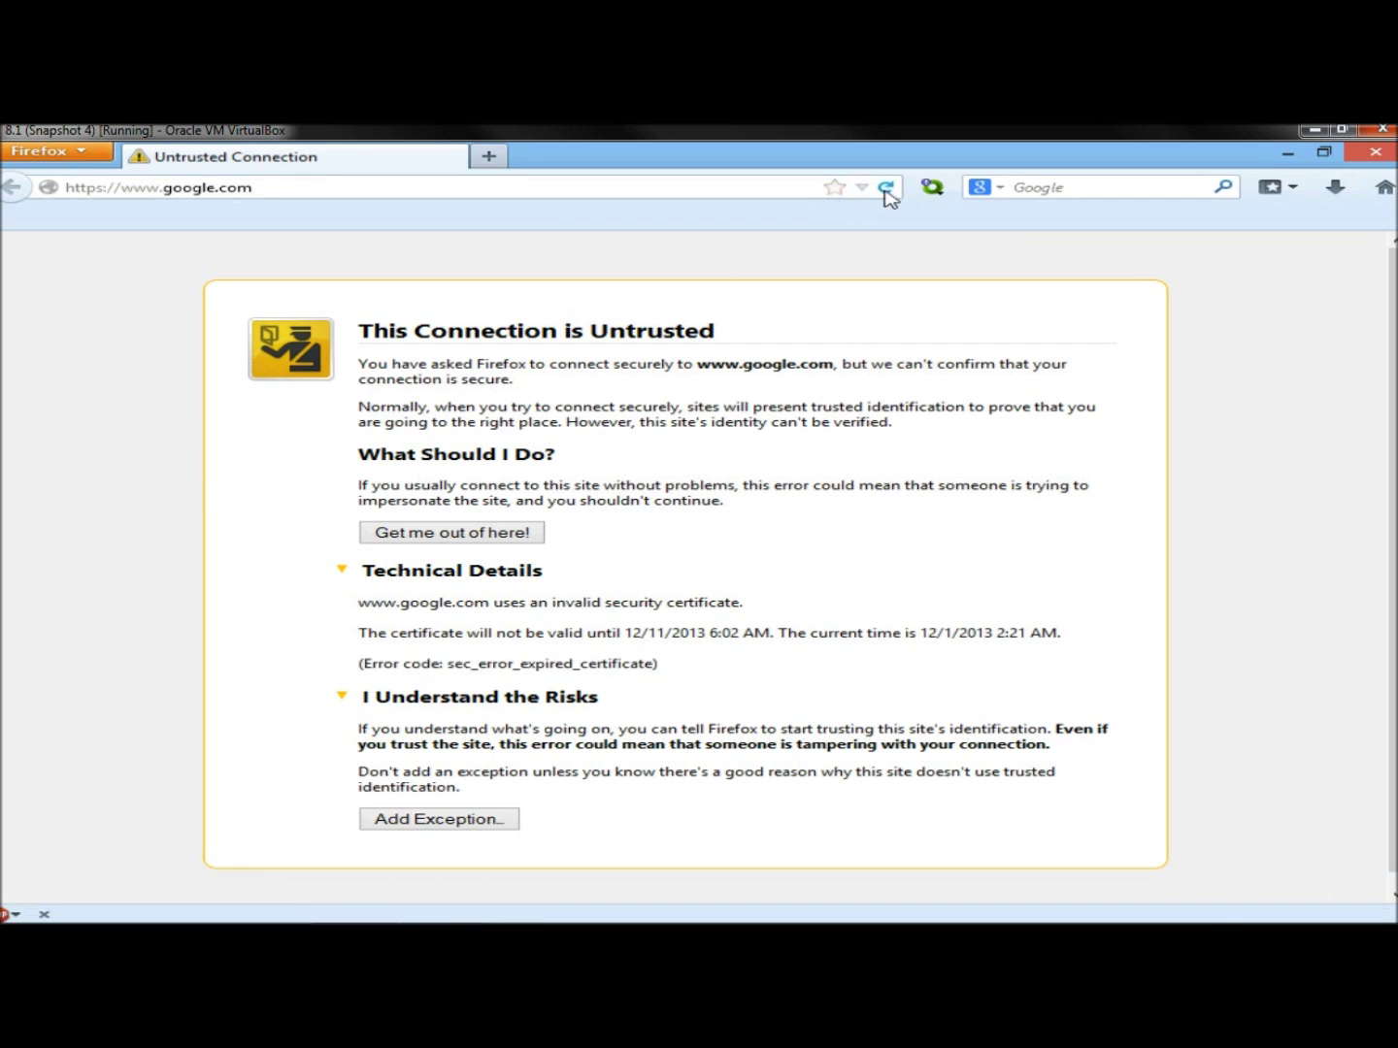
pyautogui.click(886, 190)
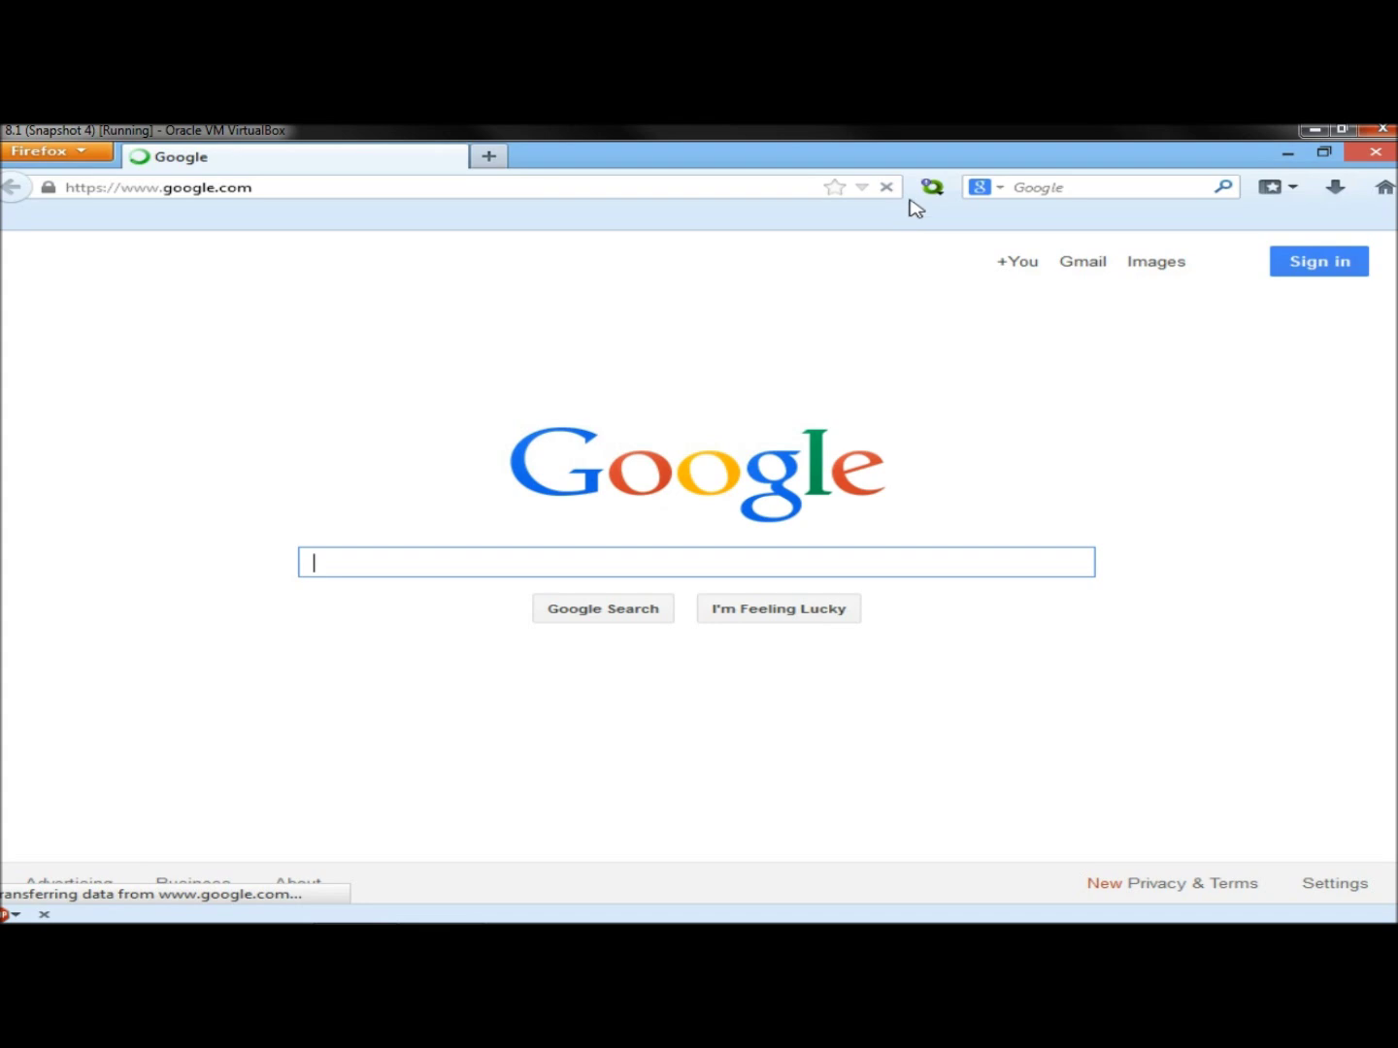
pyautogui.click(1288, 155)
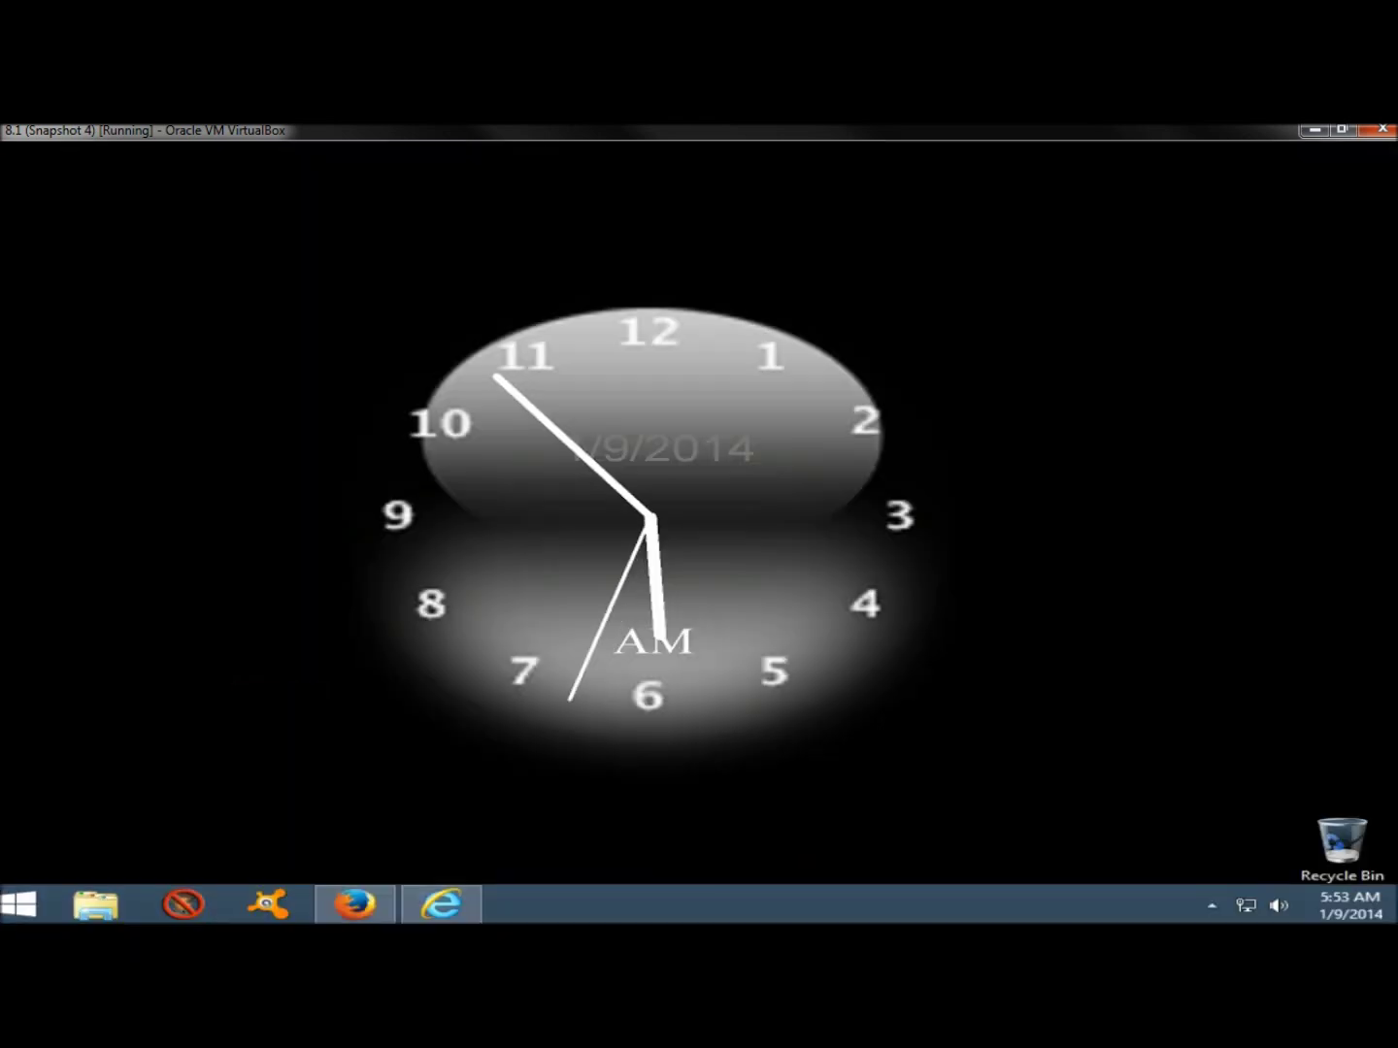
# Restore Internet Explorer and refresh google.com to load the normal Google homepage.
pyautogui.click(442, 908)
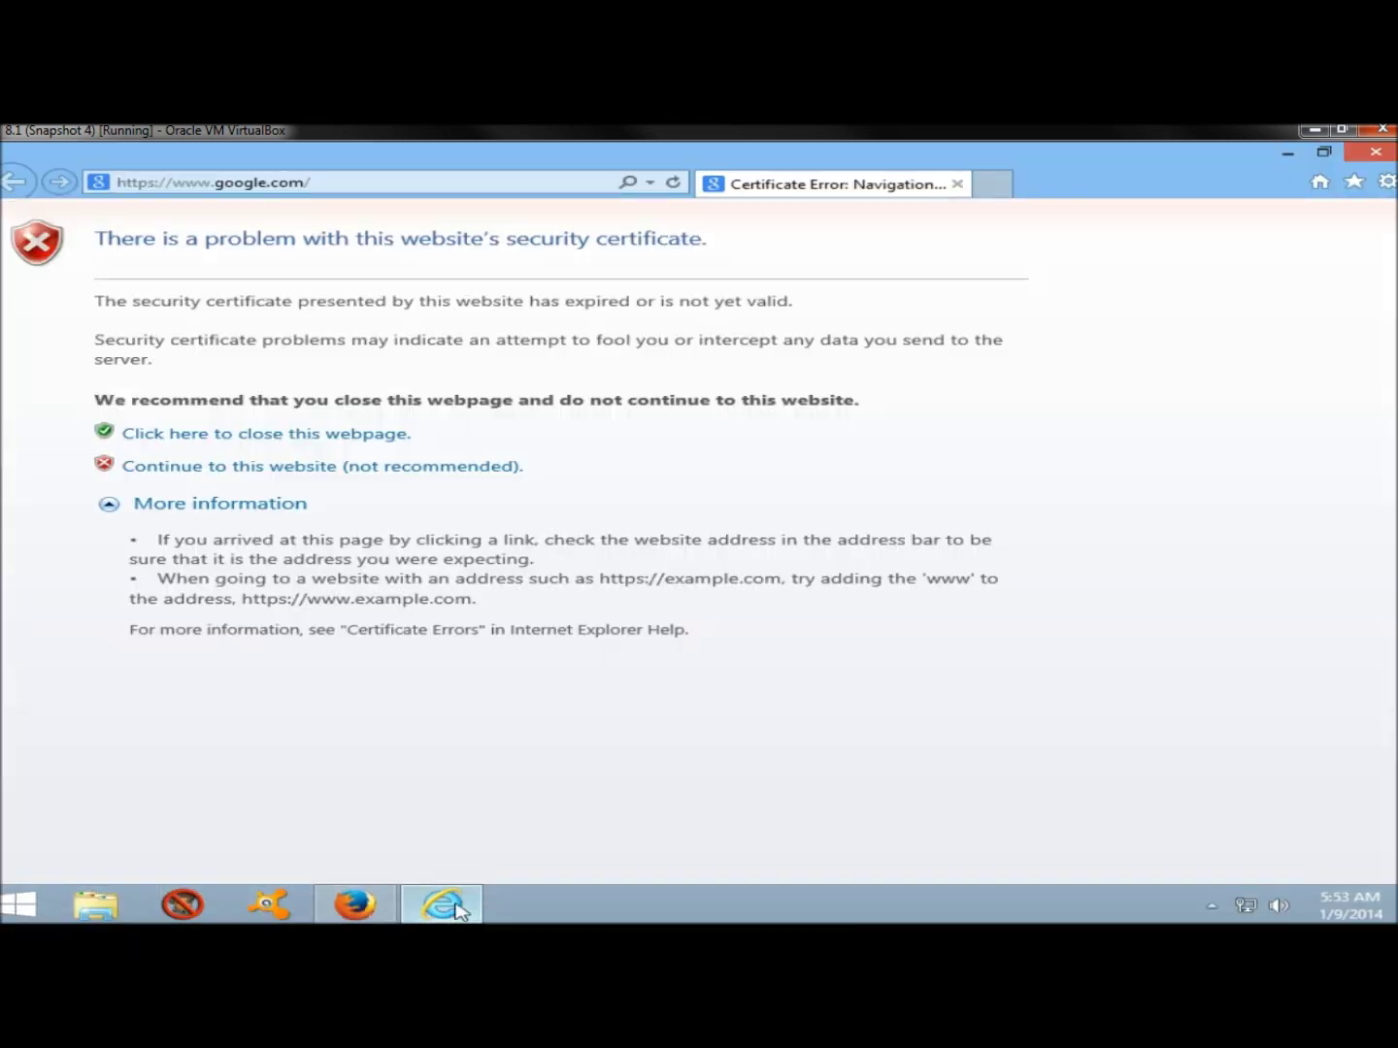
pyautogui.click(673, 185)
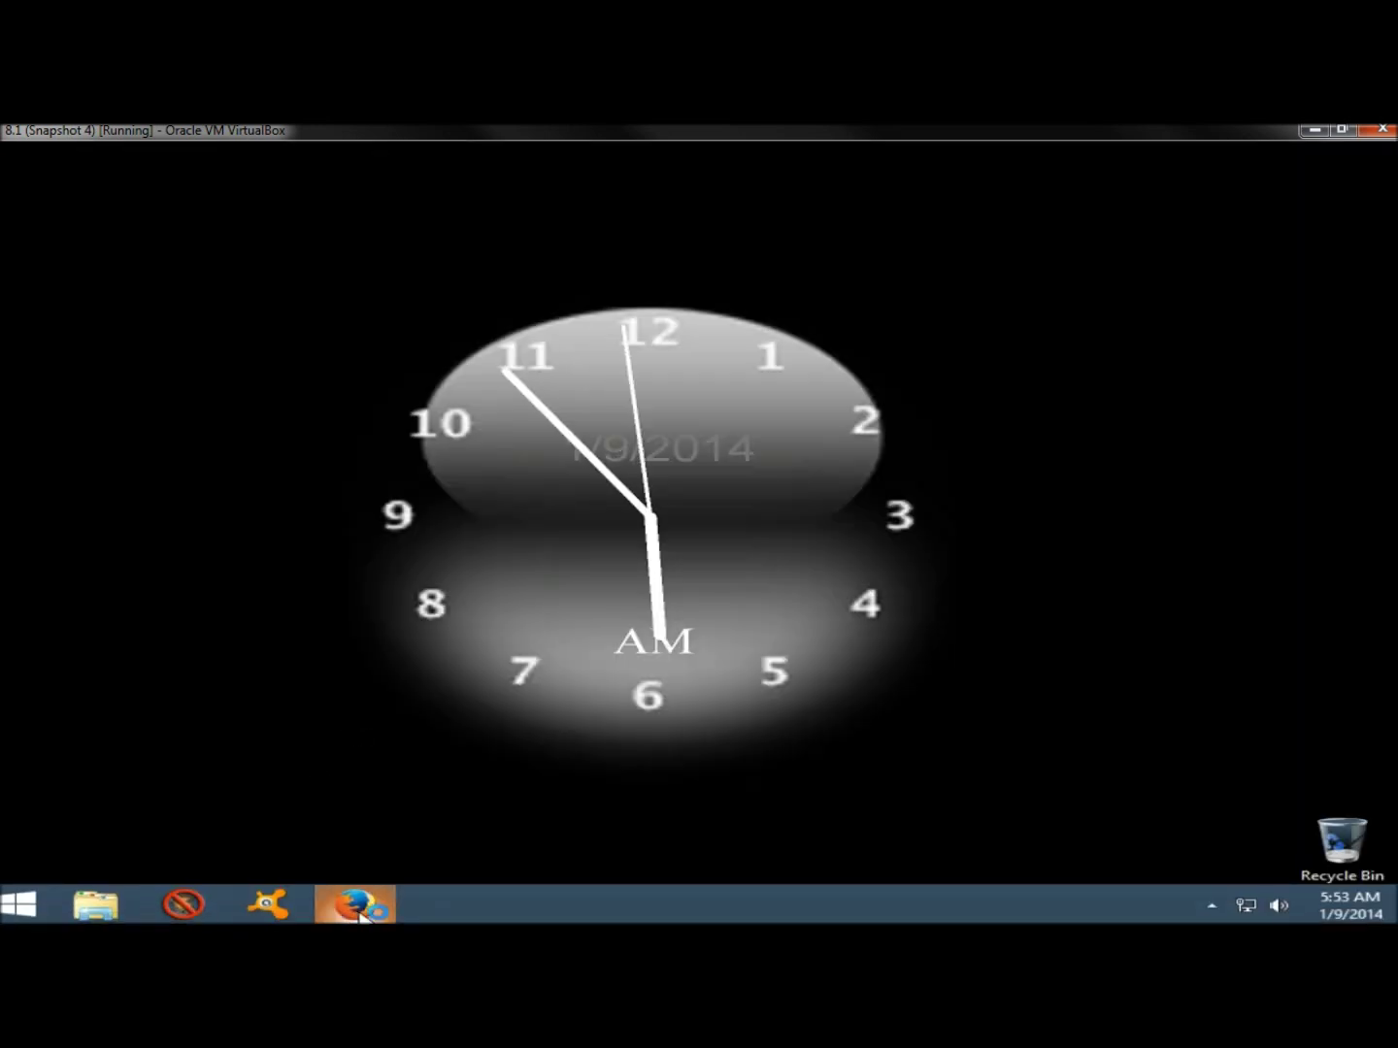
# Open Firefox again from the taskbar.
pyautogui.click(357, 908)
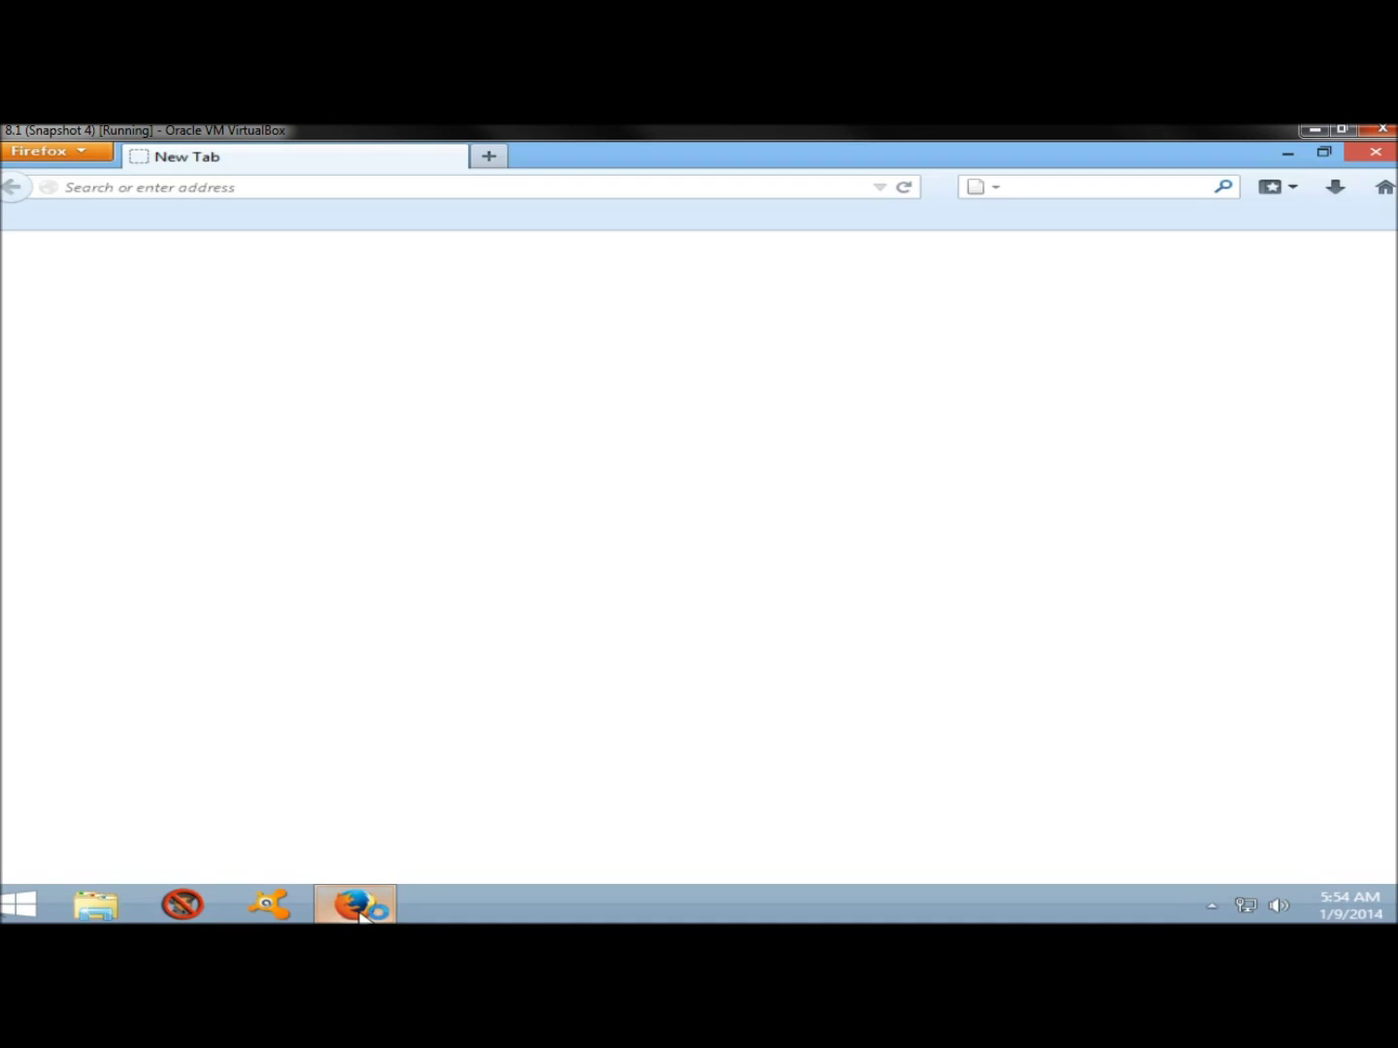